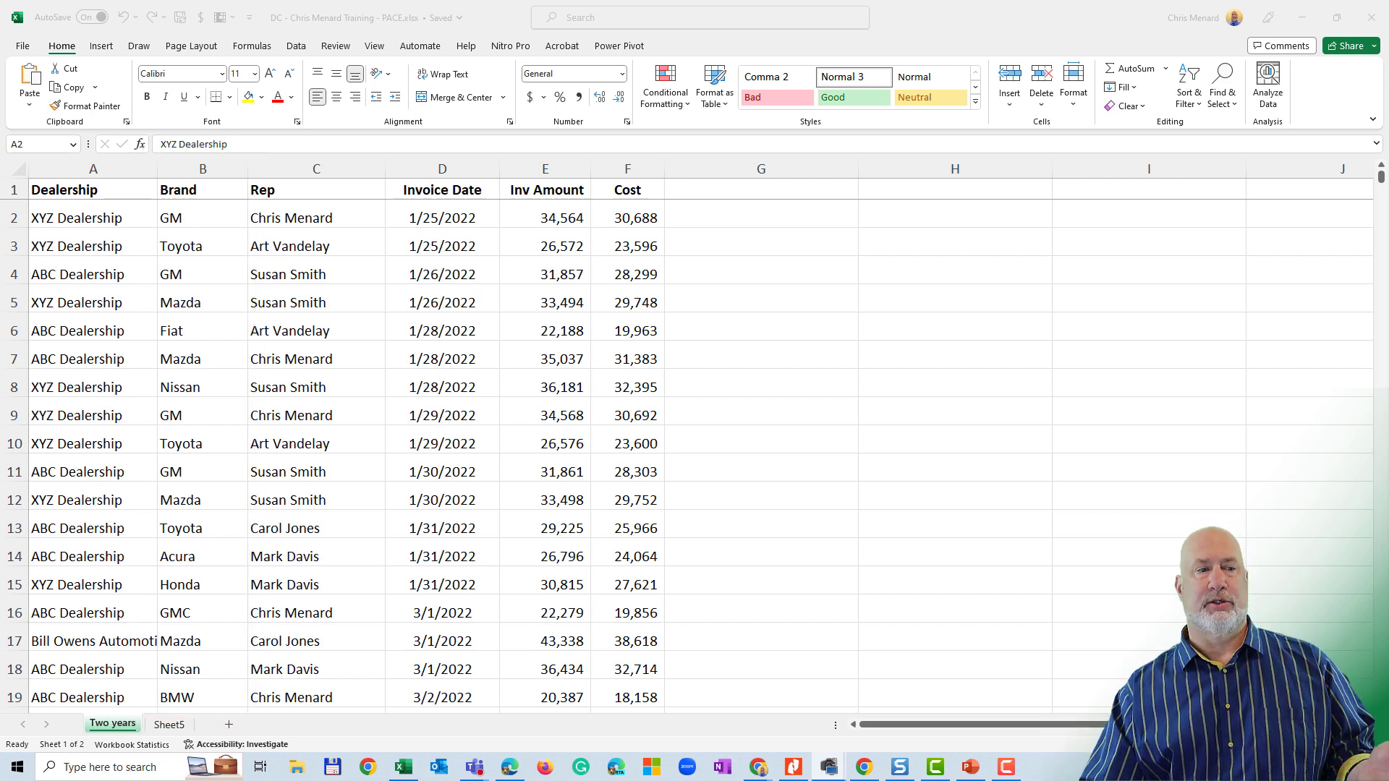
Step: Insert a PivotTable from the sales data on a new sheet
click(209, 223)
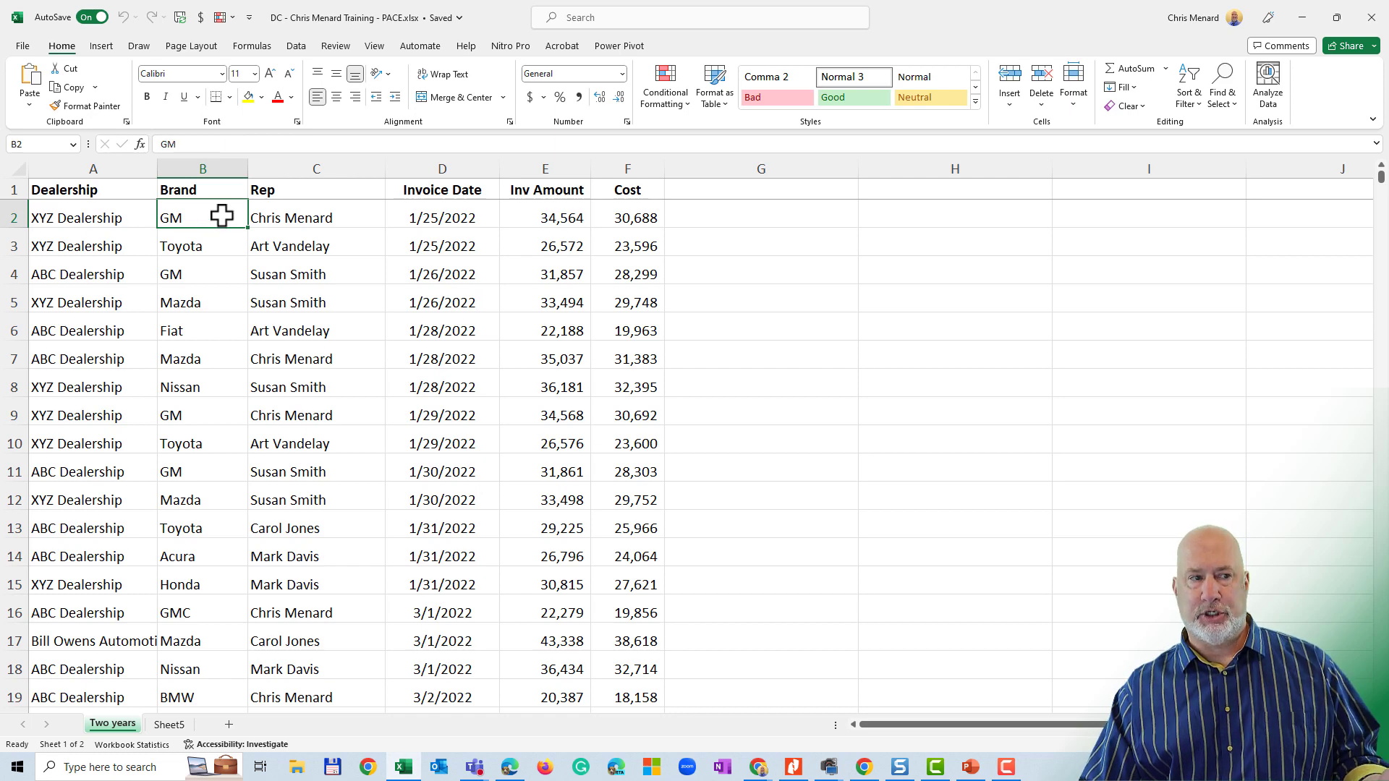
click(101, 45)
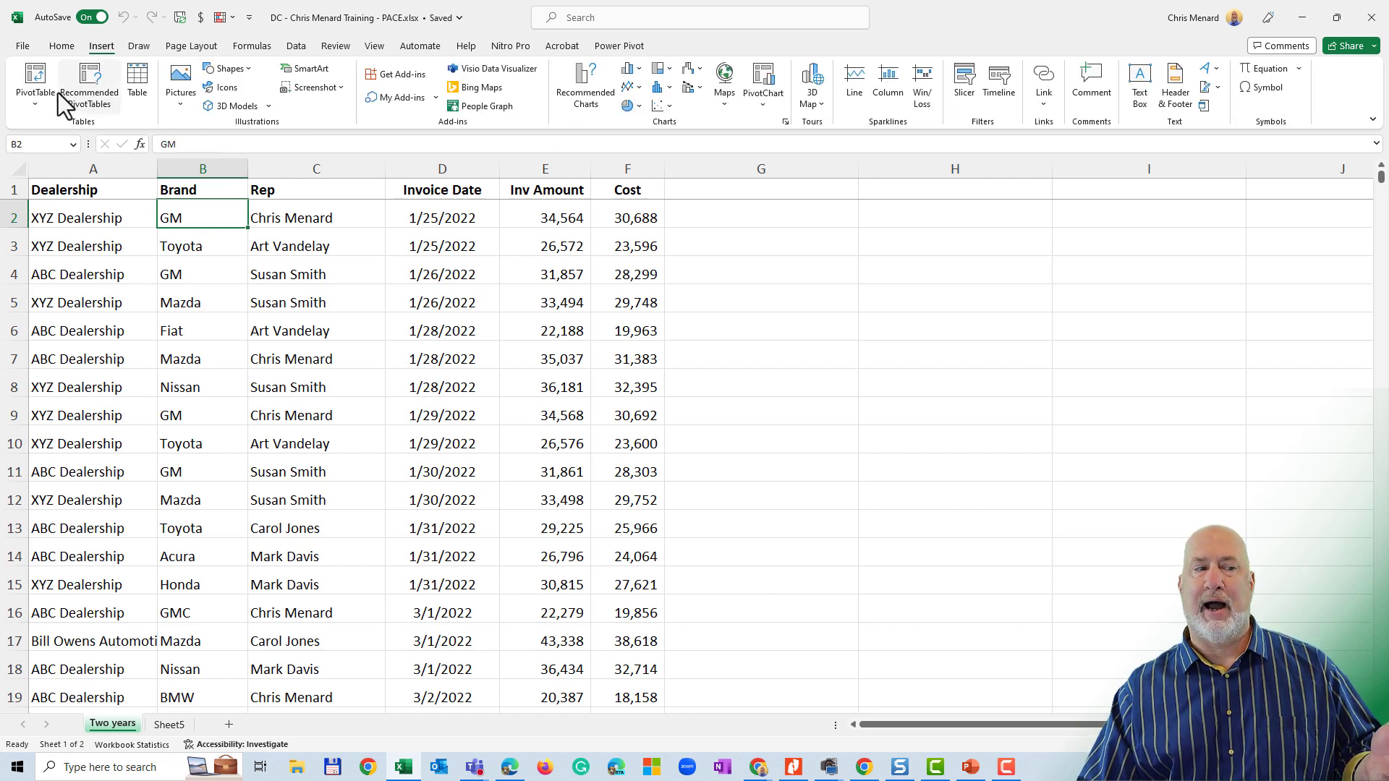
click(37, 84)
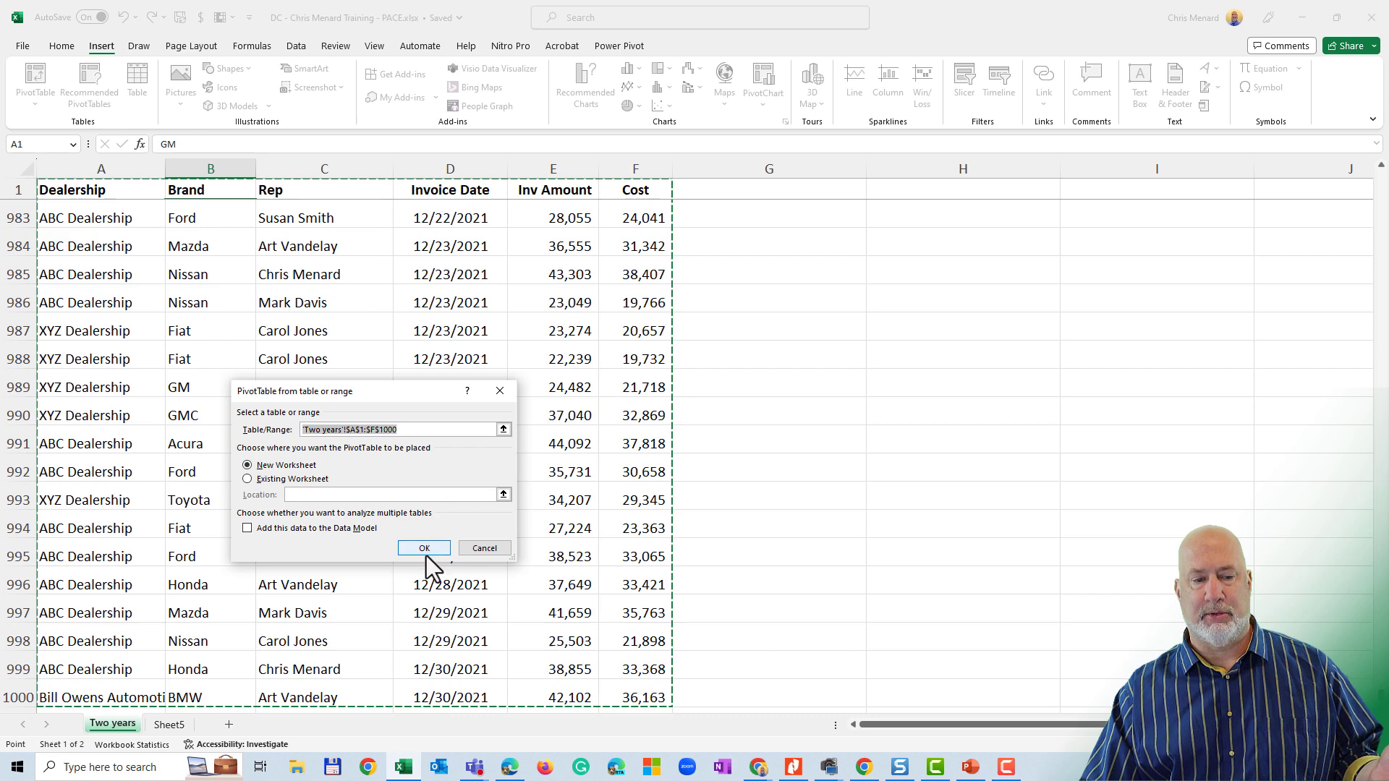
click(425, 547)
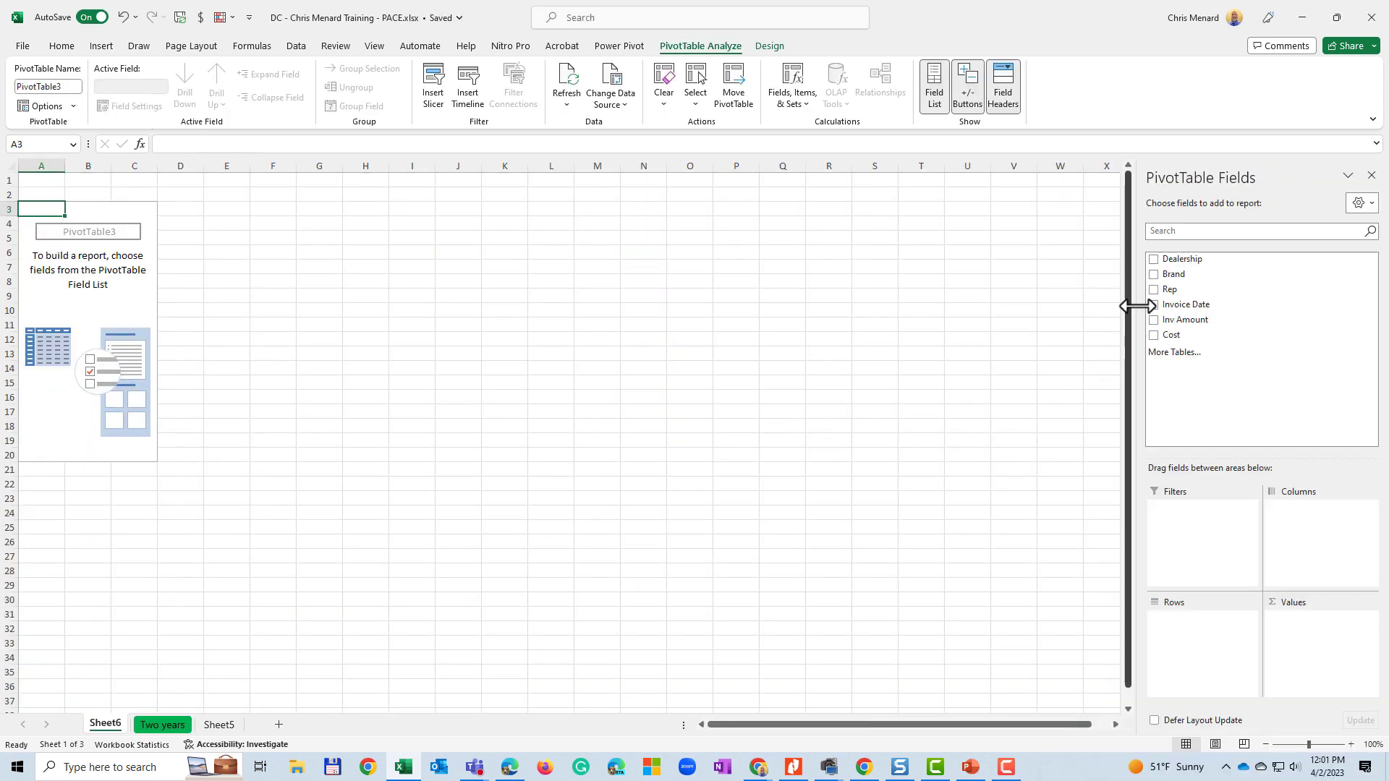
Step: Total Inv Amount by Brand and select the totals for Comma formatting
click(1154, 274)
click(1154, 319)
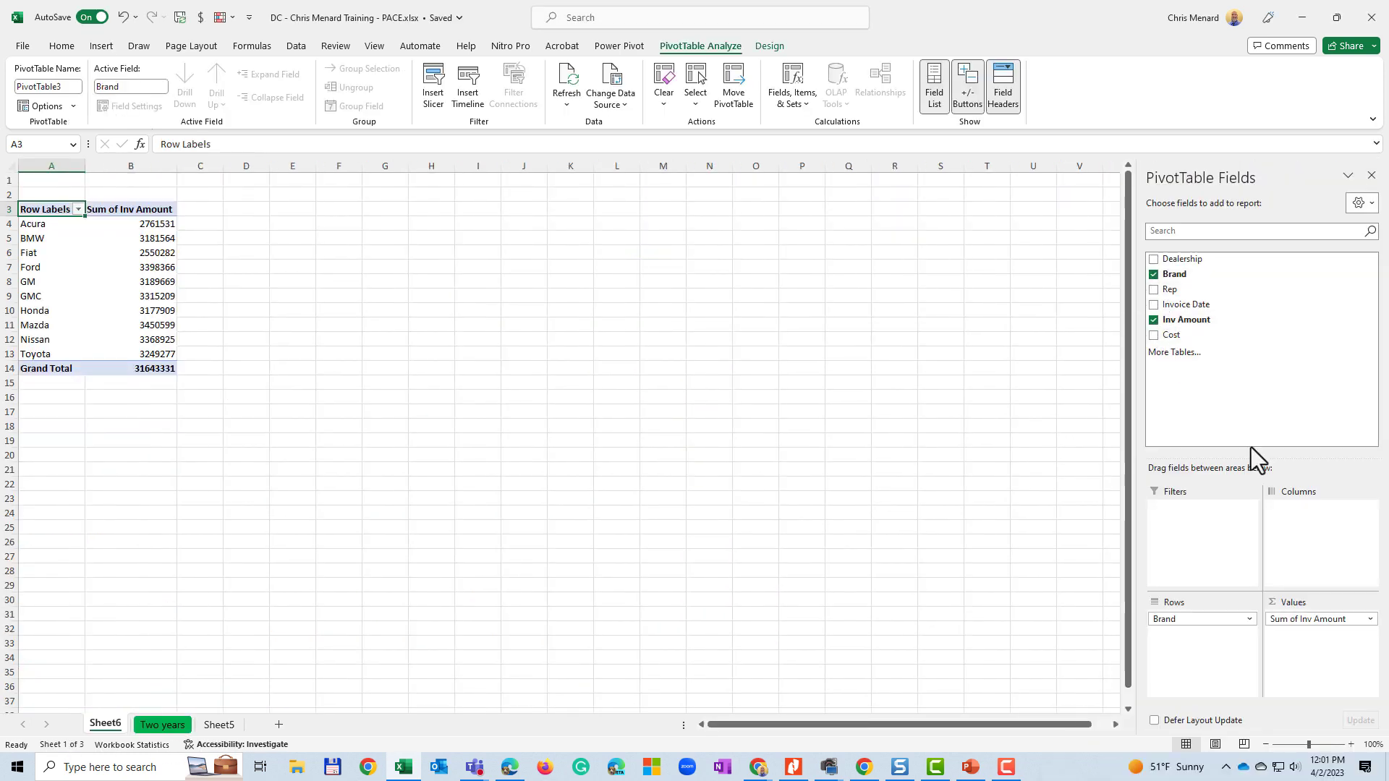
scroll(254, 393, up, 4)
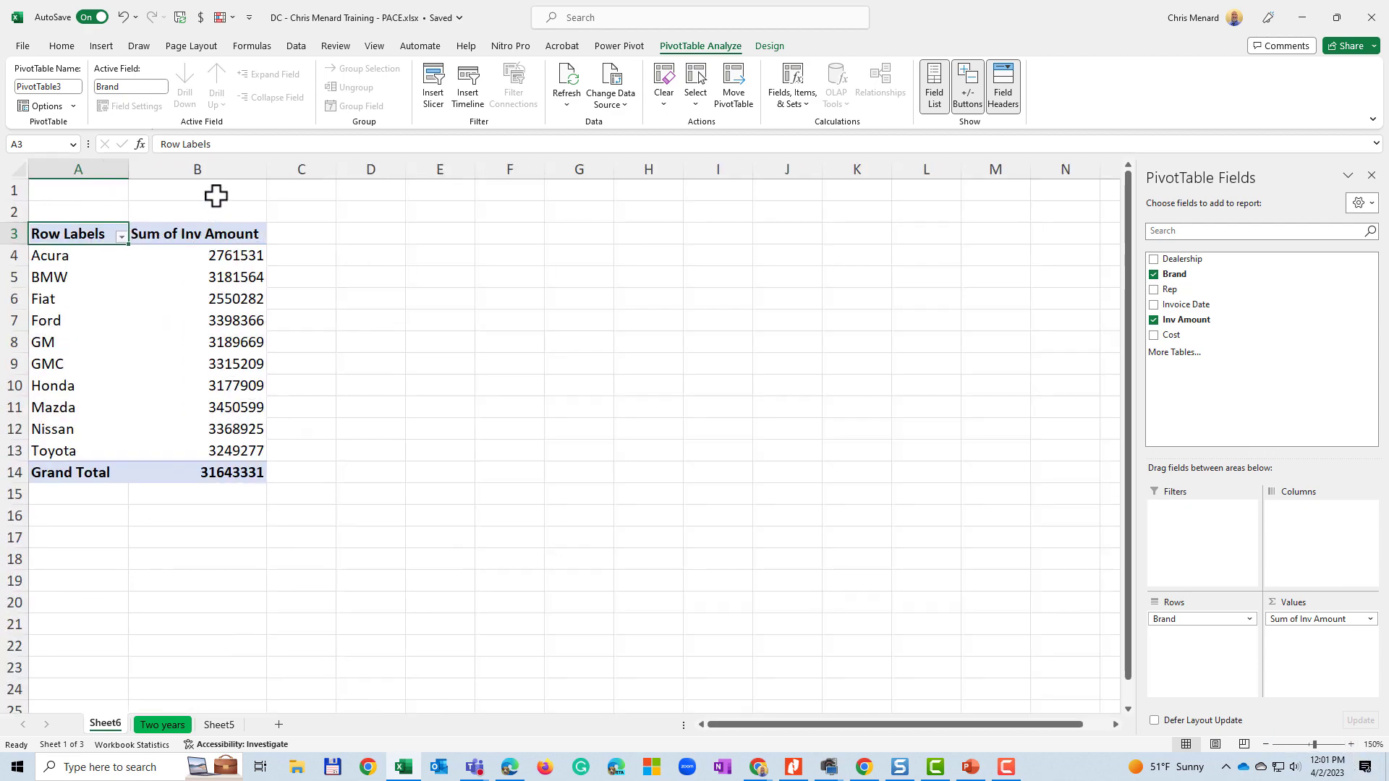
drag(211, 256, 222, 473)
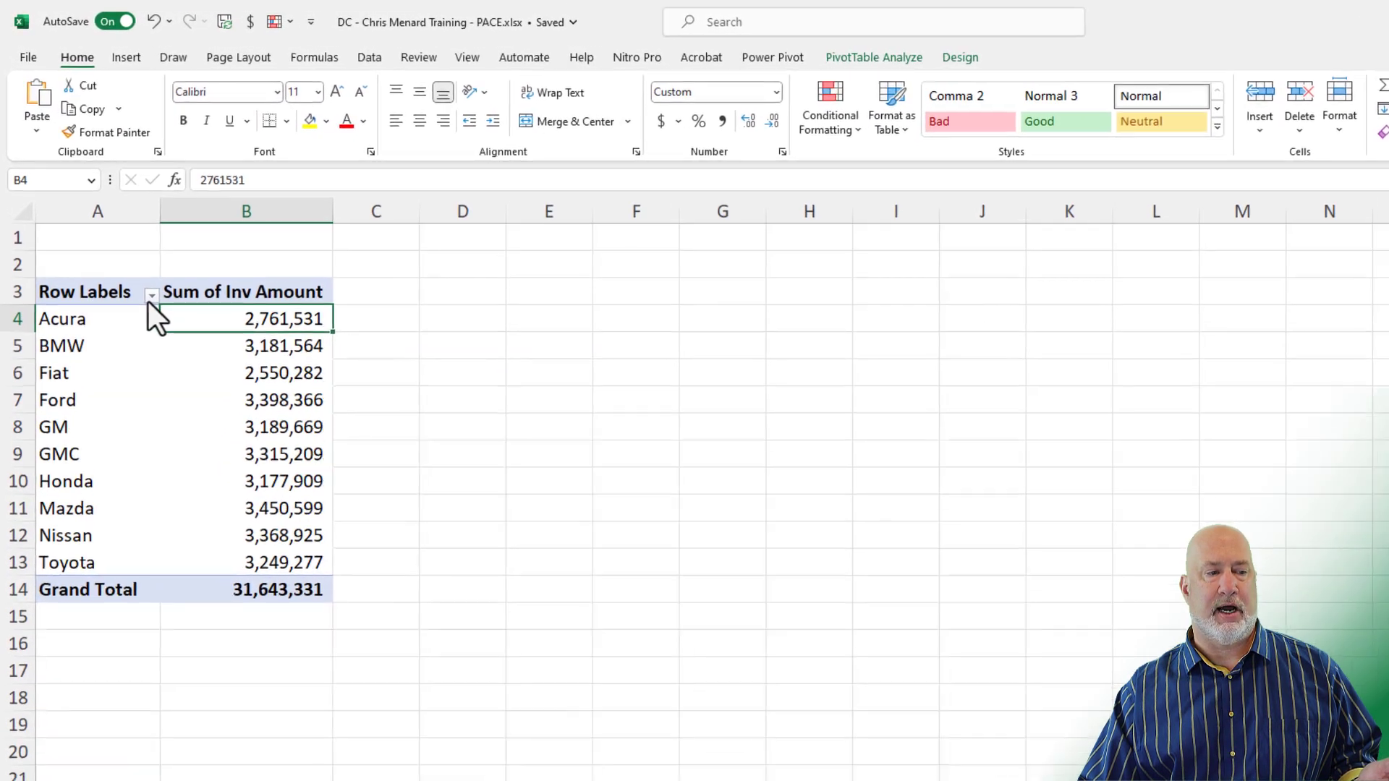
Step: Filter the brand pivot to the top 3 brands and sort them largest to smallest
click(152, 299)
mouse_move(57, 444)
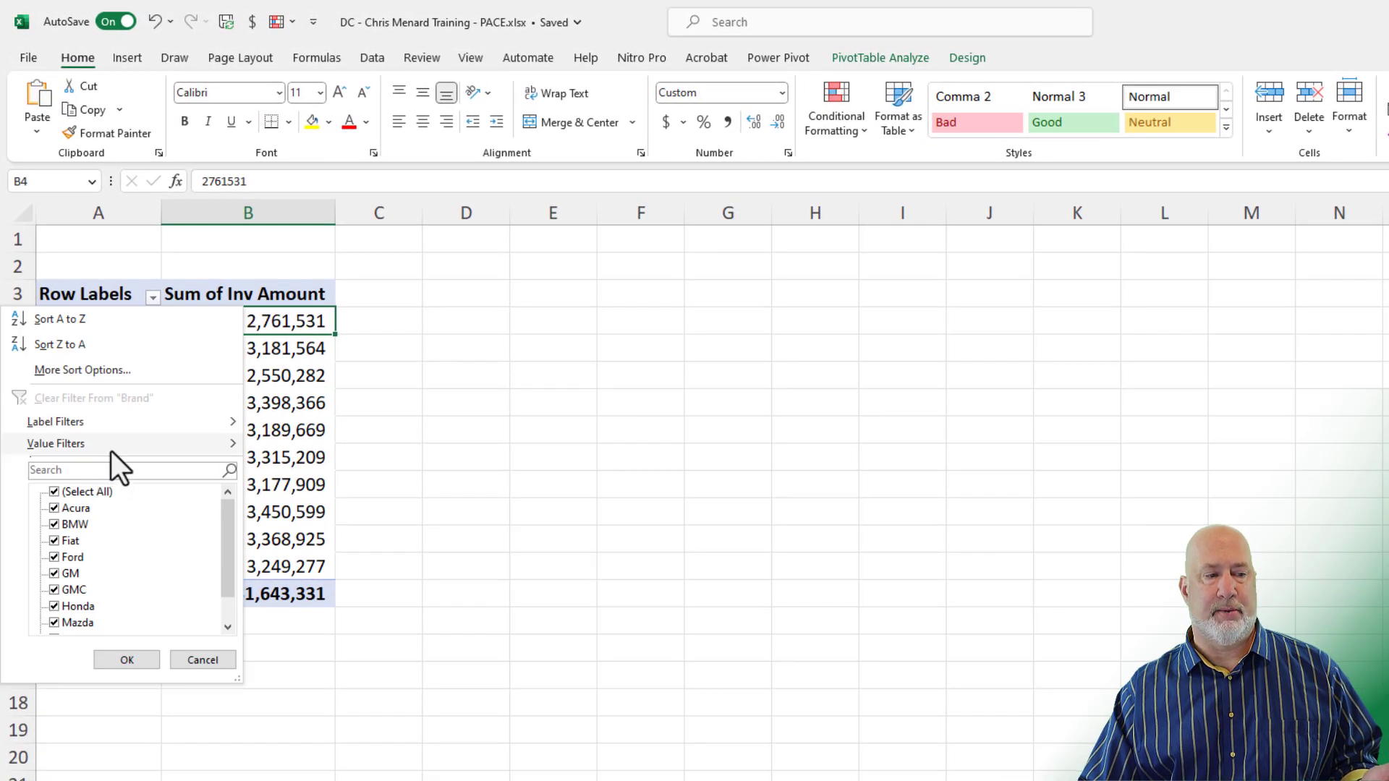
click(351, 689)
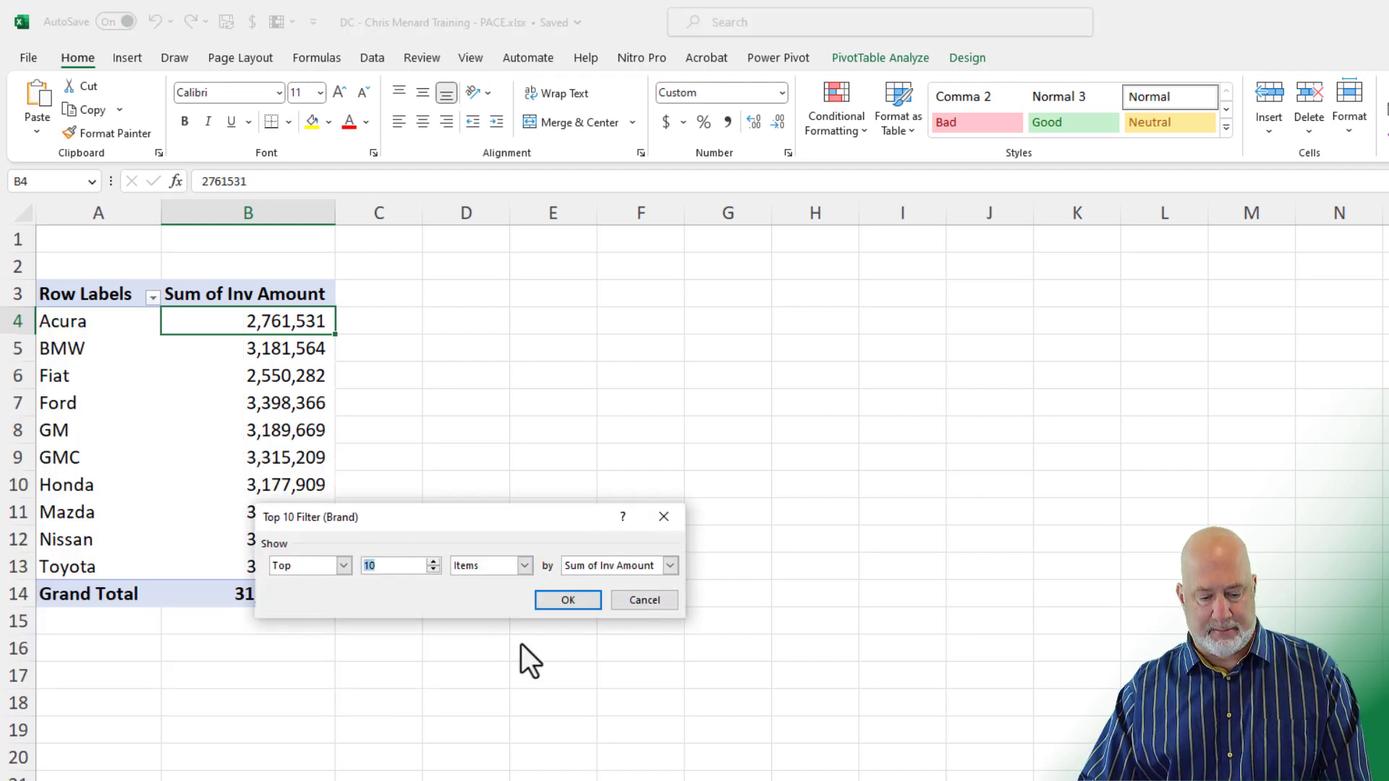
click(587, 600)
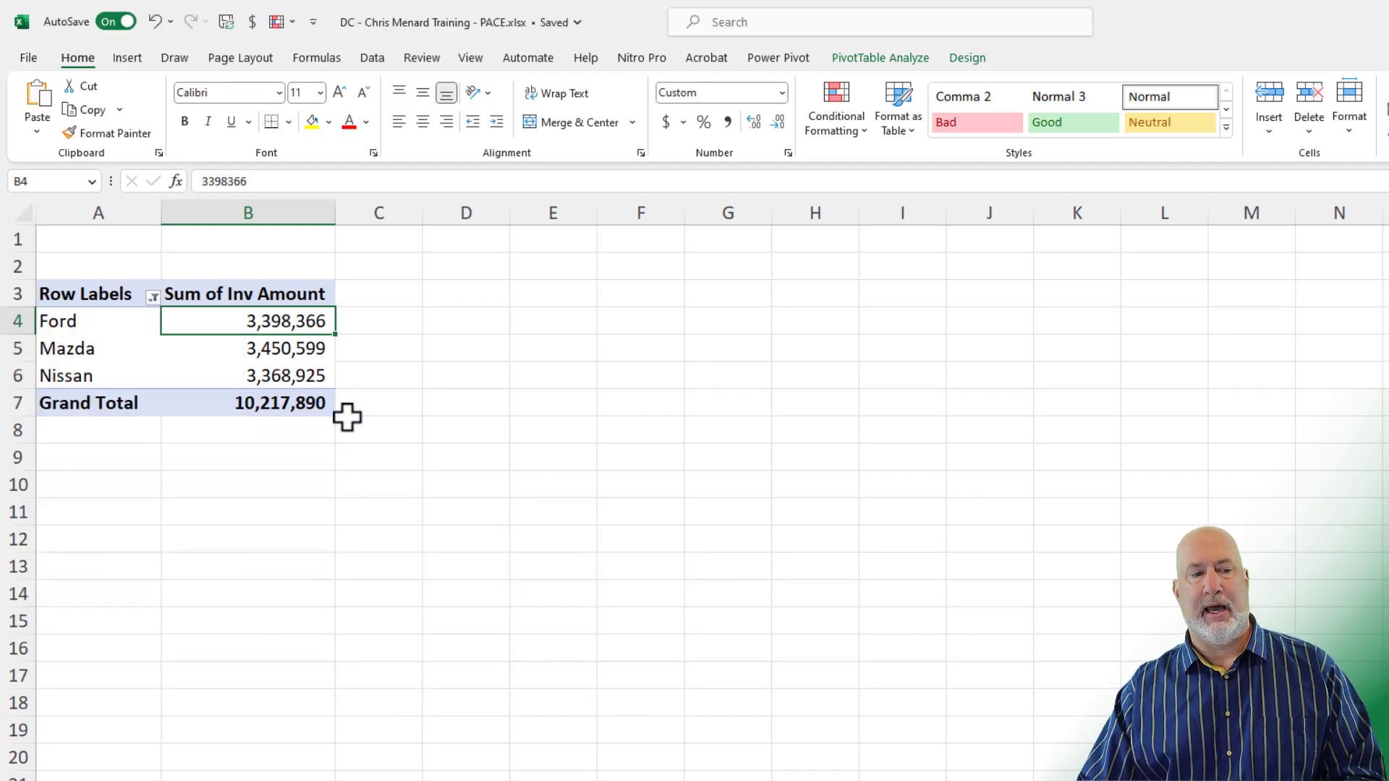
right_click(280, 322)
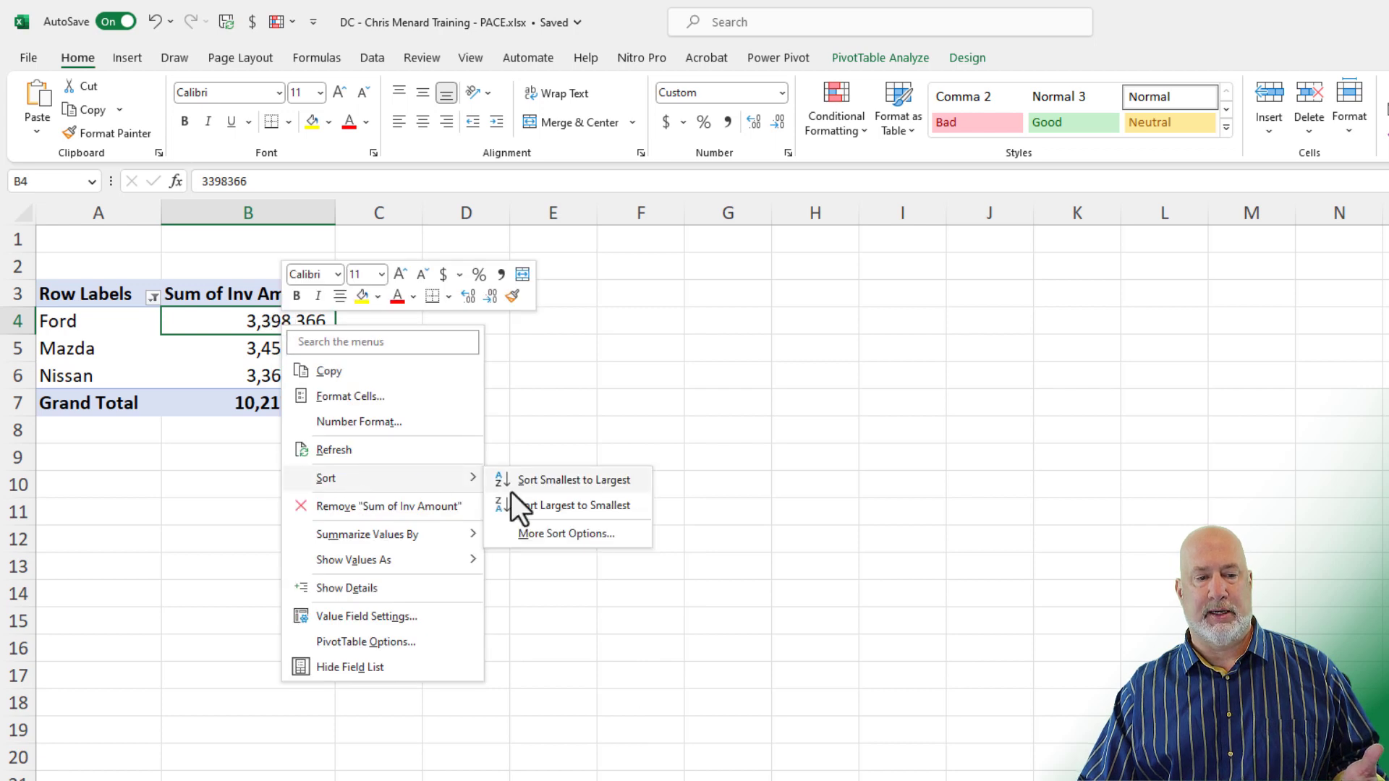
click(537, 502)
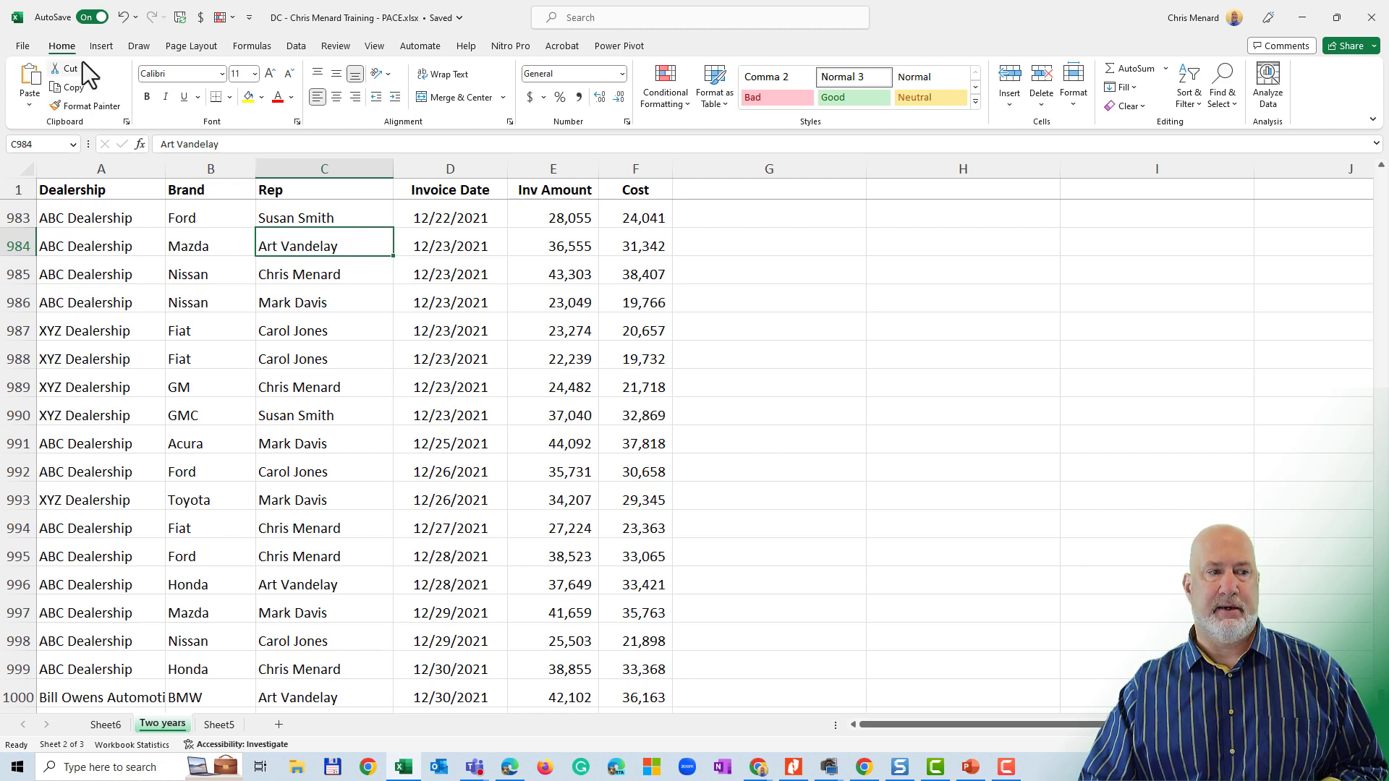
Step: Ask Analyze Data 'top 3 car brands' to get Mazda, Ford and Nissan
click(1267, 91)
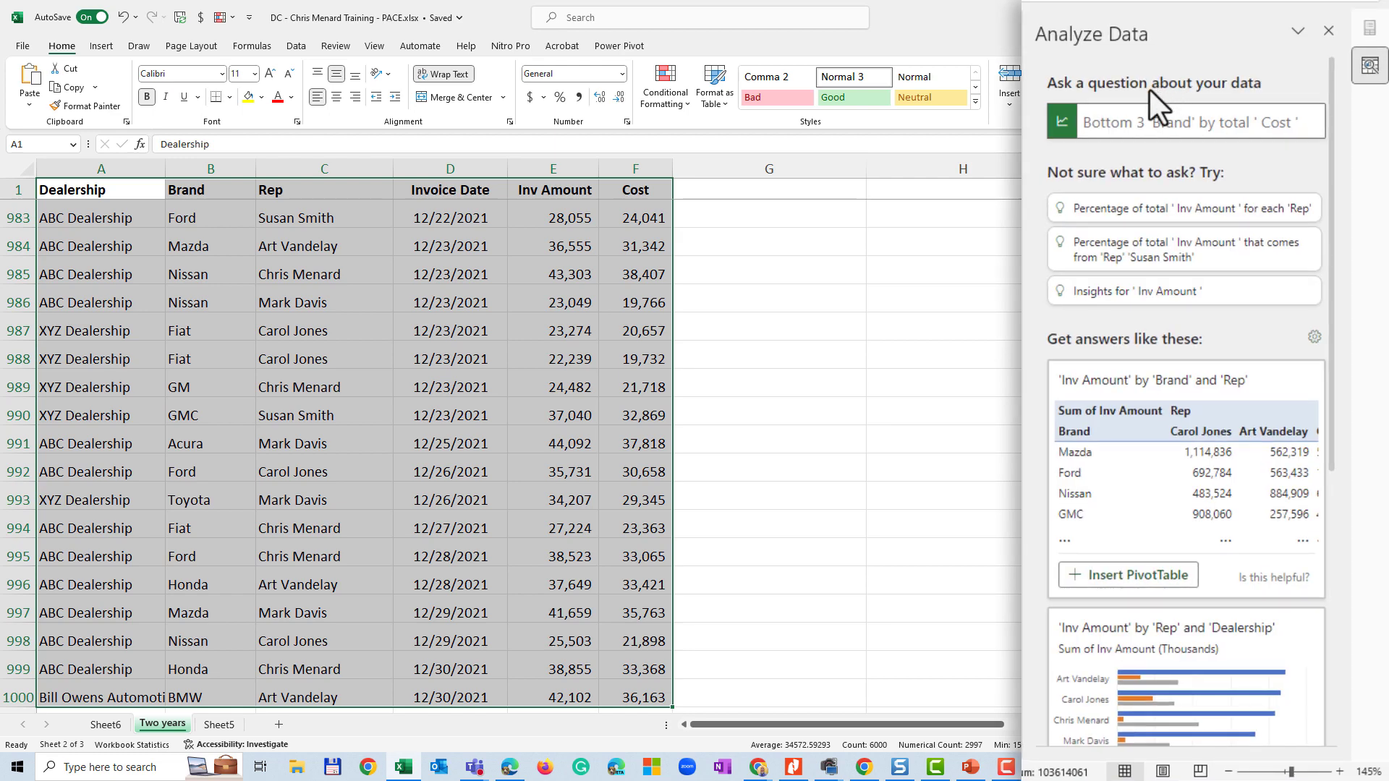
click(1122, 123)
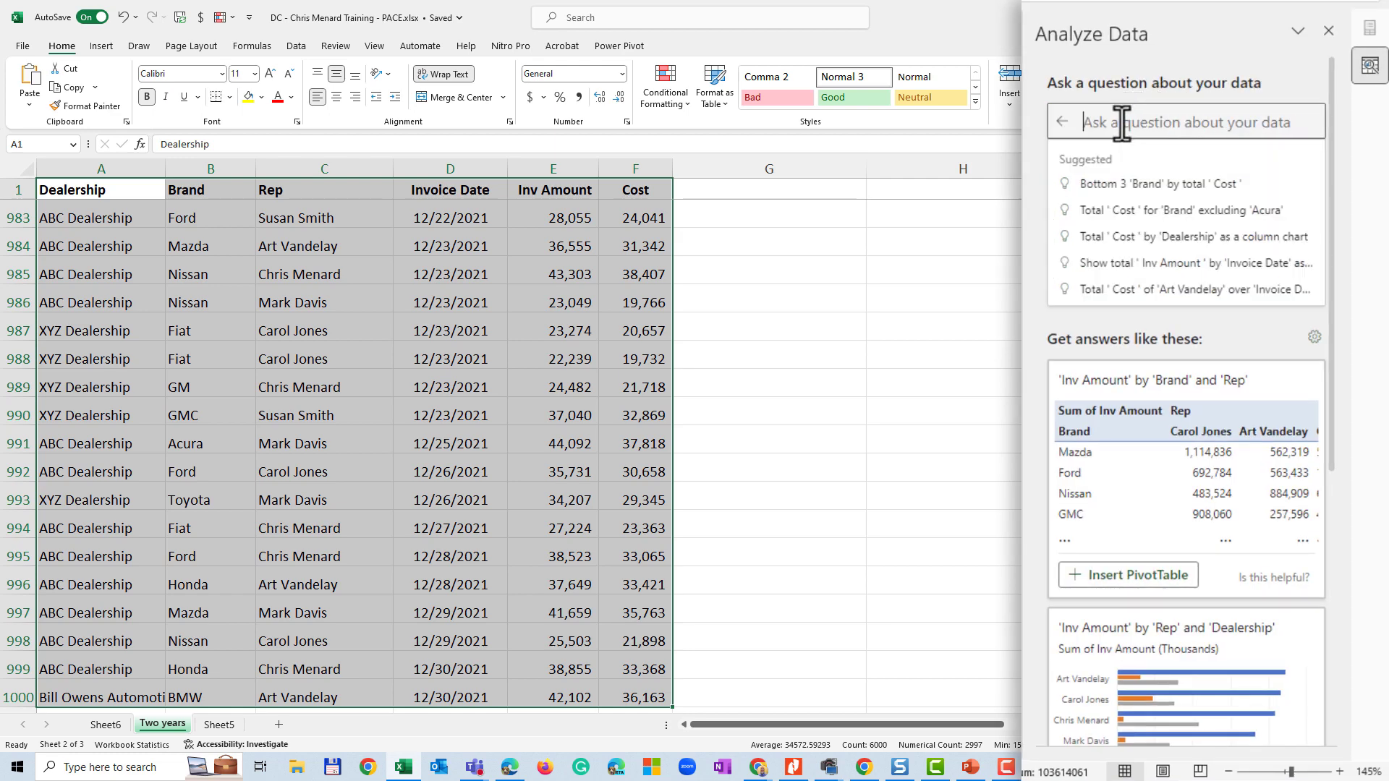
text(tip)
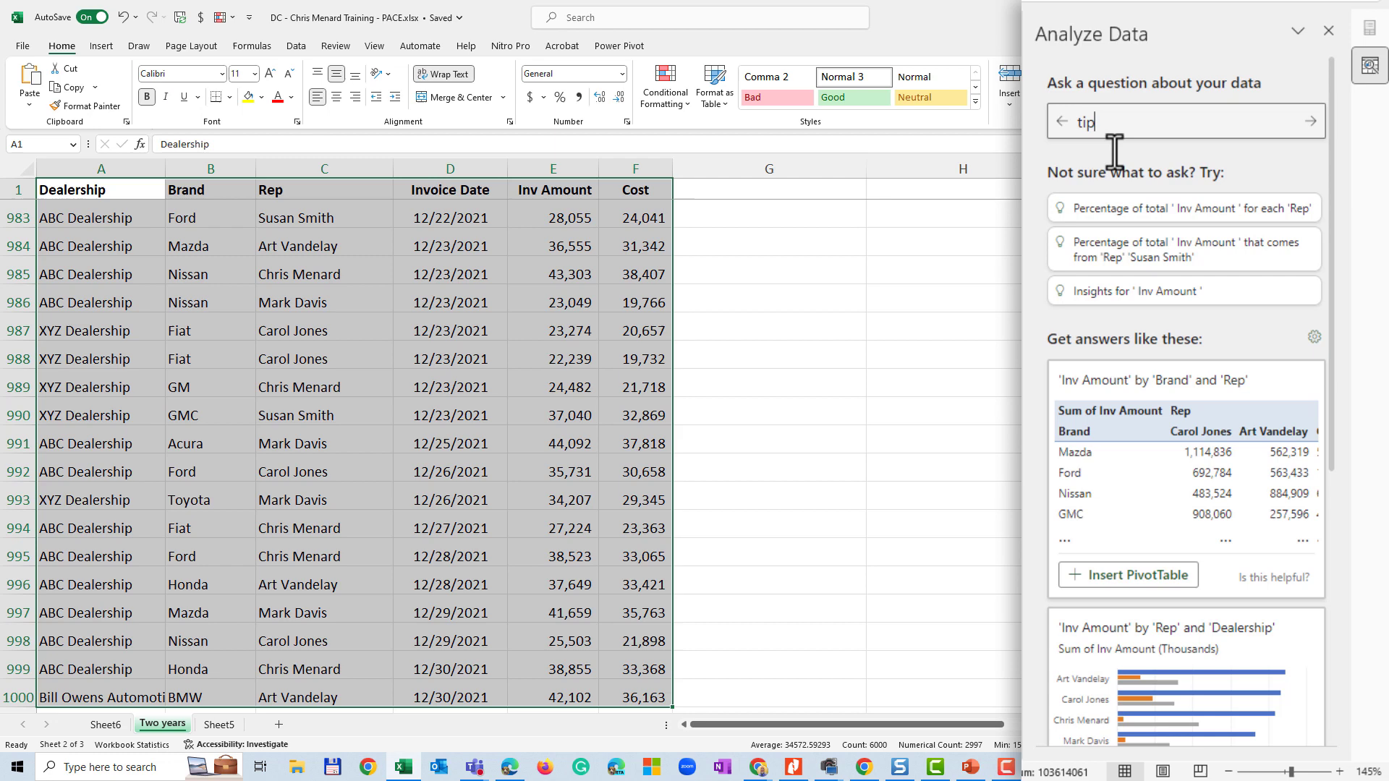
key(BackSpace)
key(BackSpace)
text(op 3 c)
text(ar brands)
key(Return)
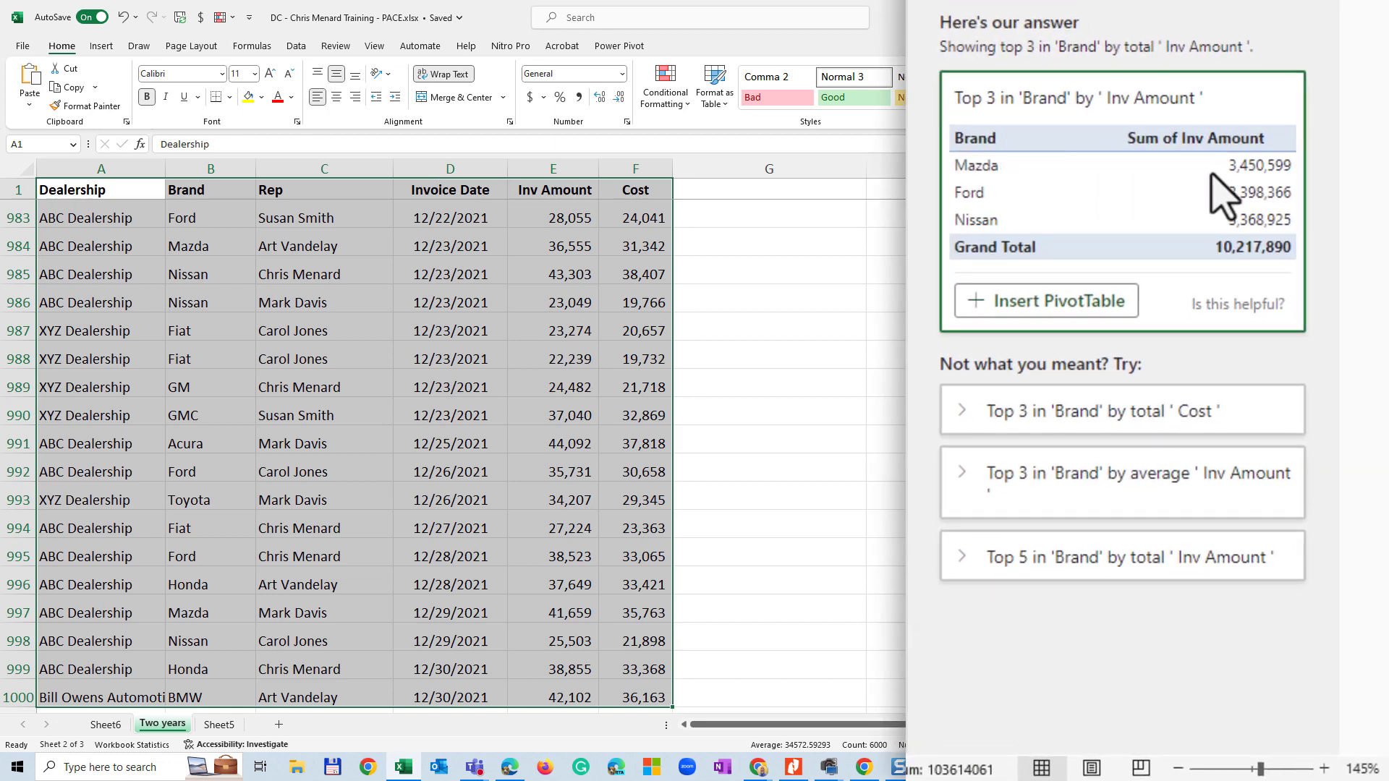
Step: Insert the suggested top-3 brands PivotTable on Suggestion1 and add a blank Sheet7
click(109, 725)
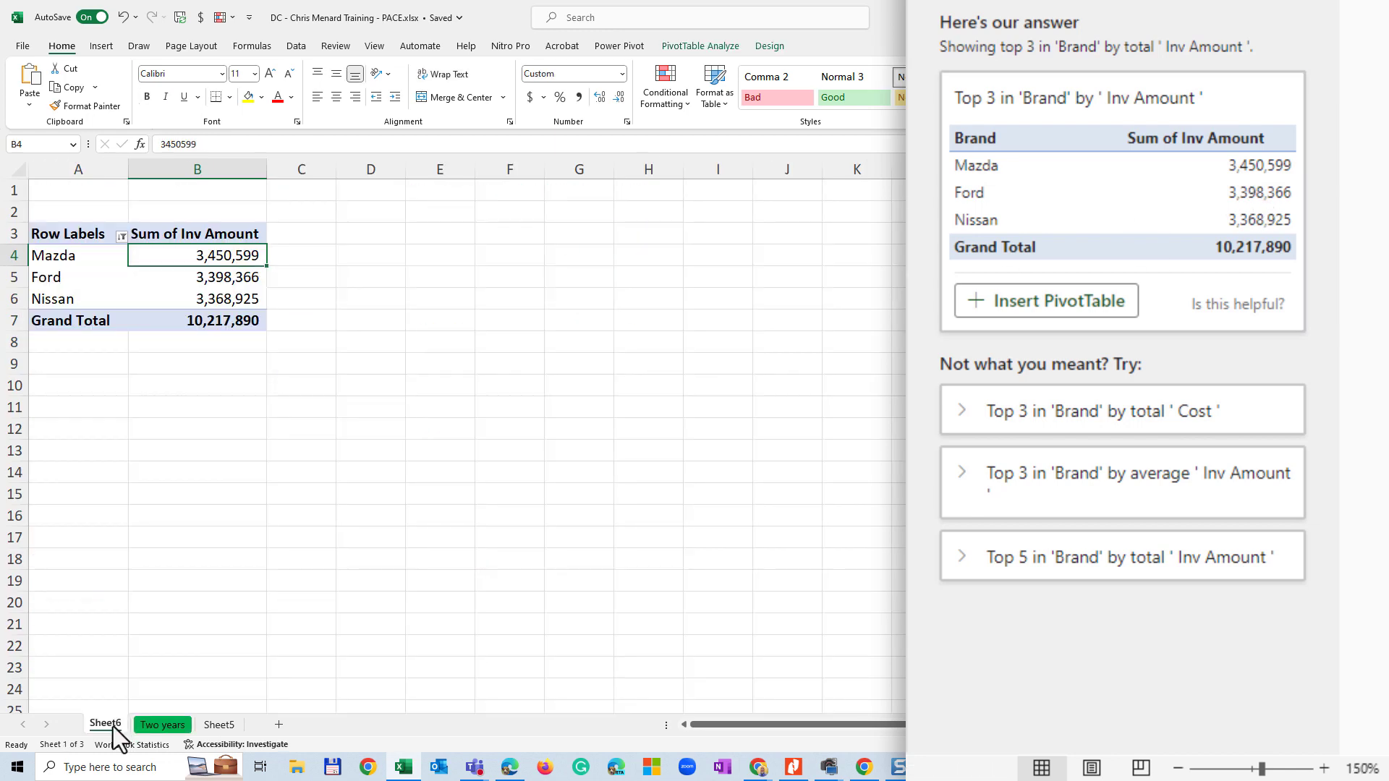
click(160, 723)
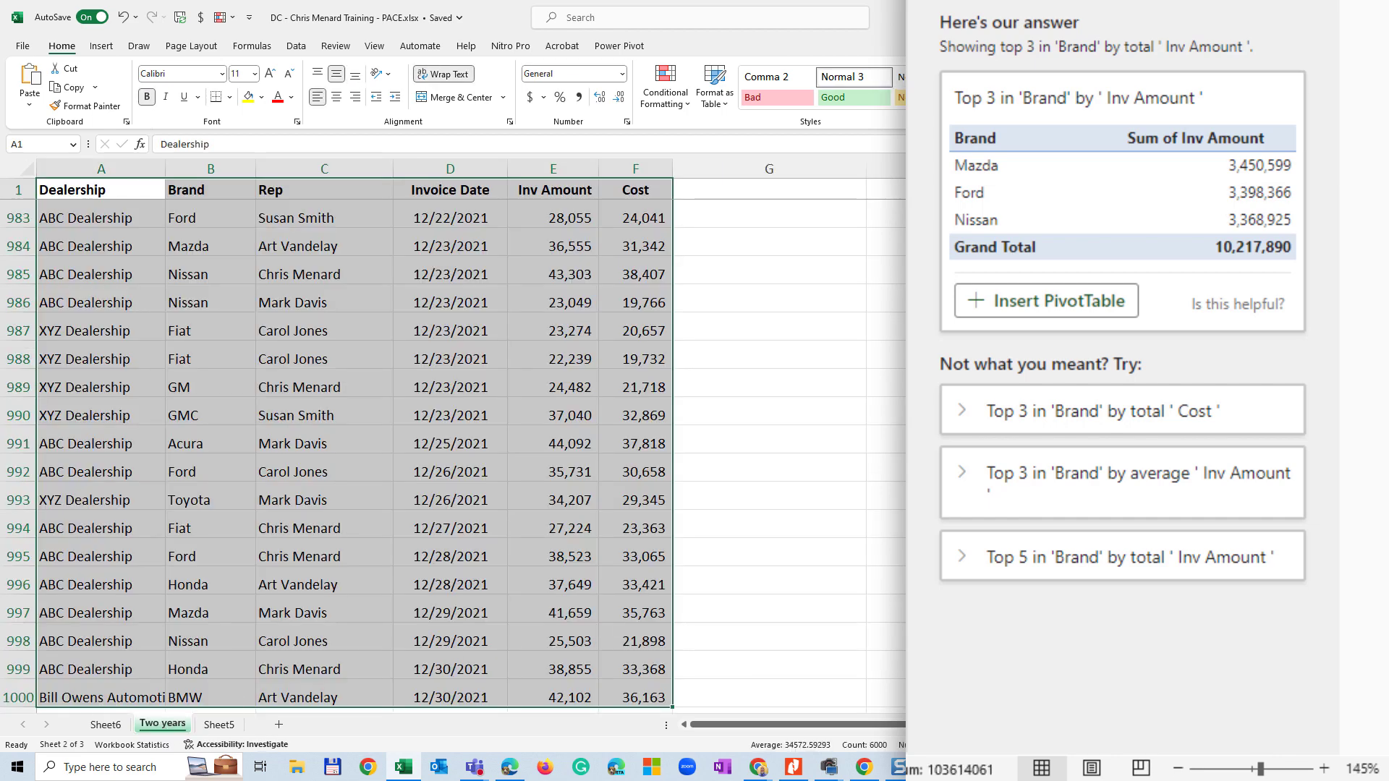
click(1037, 326)
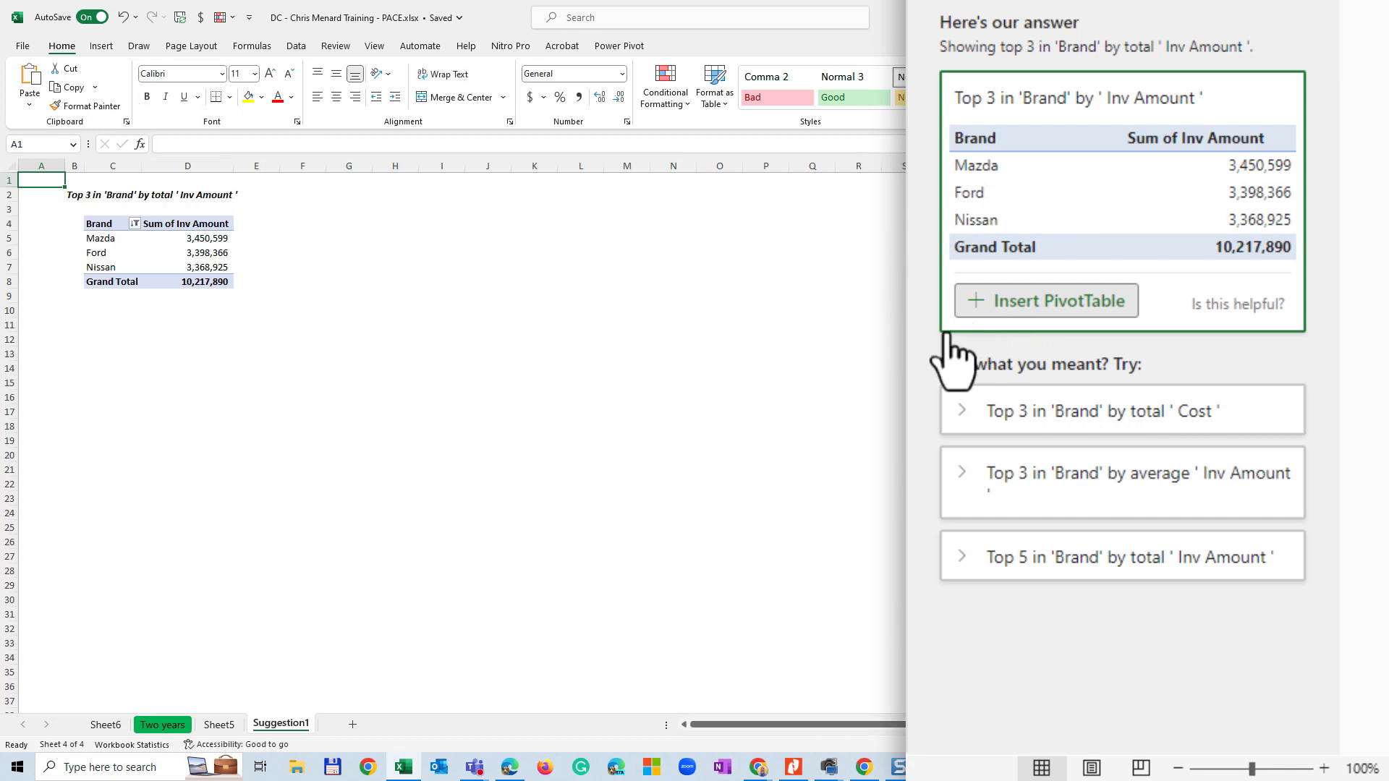
click(1323, 767)
click(1323, 767)
click(1323, 767)
click(1323, 766)
click(1323, 767)
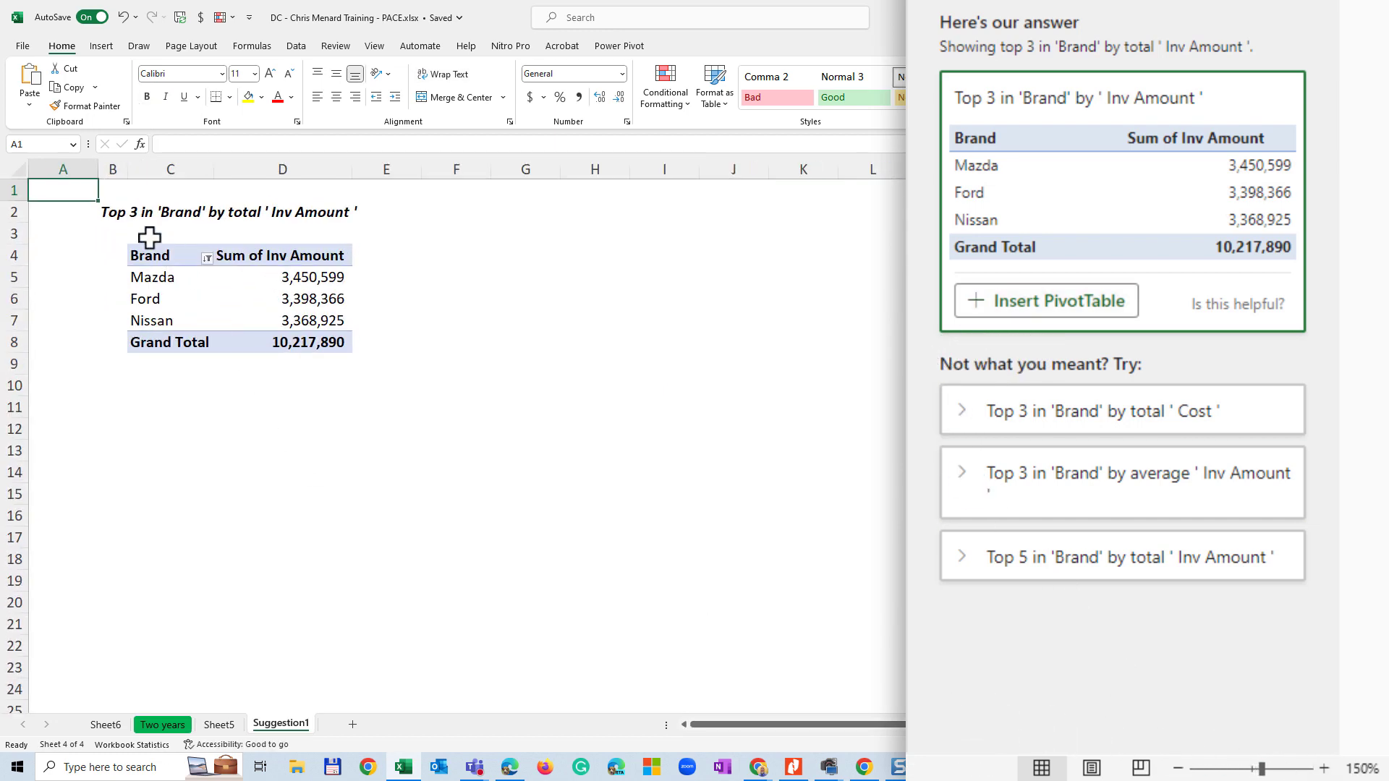
click(117, 217)
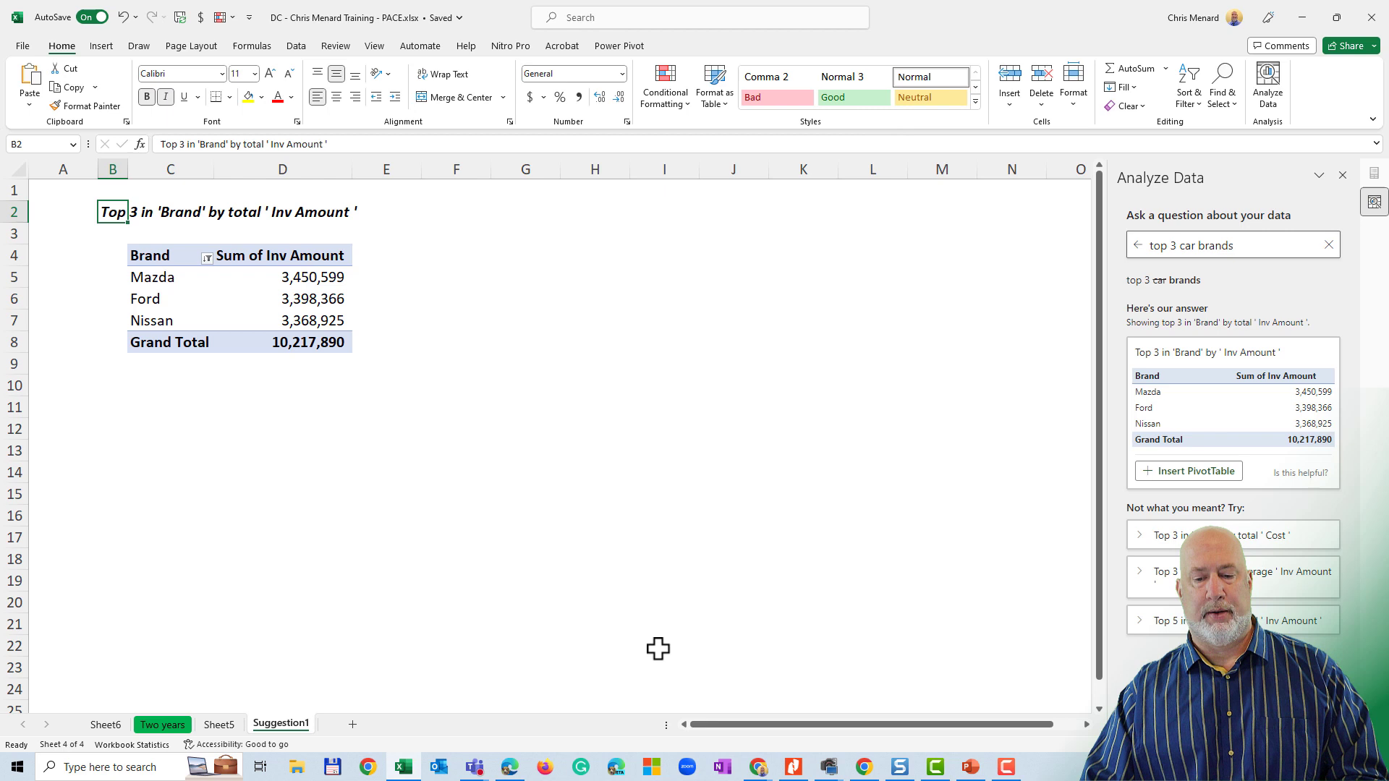
key(shift+F11)
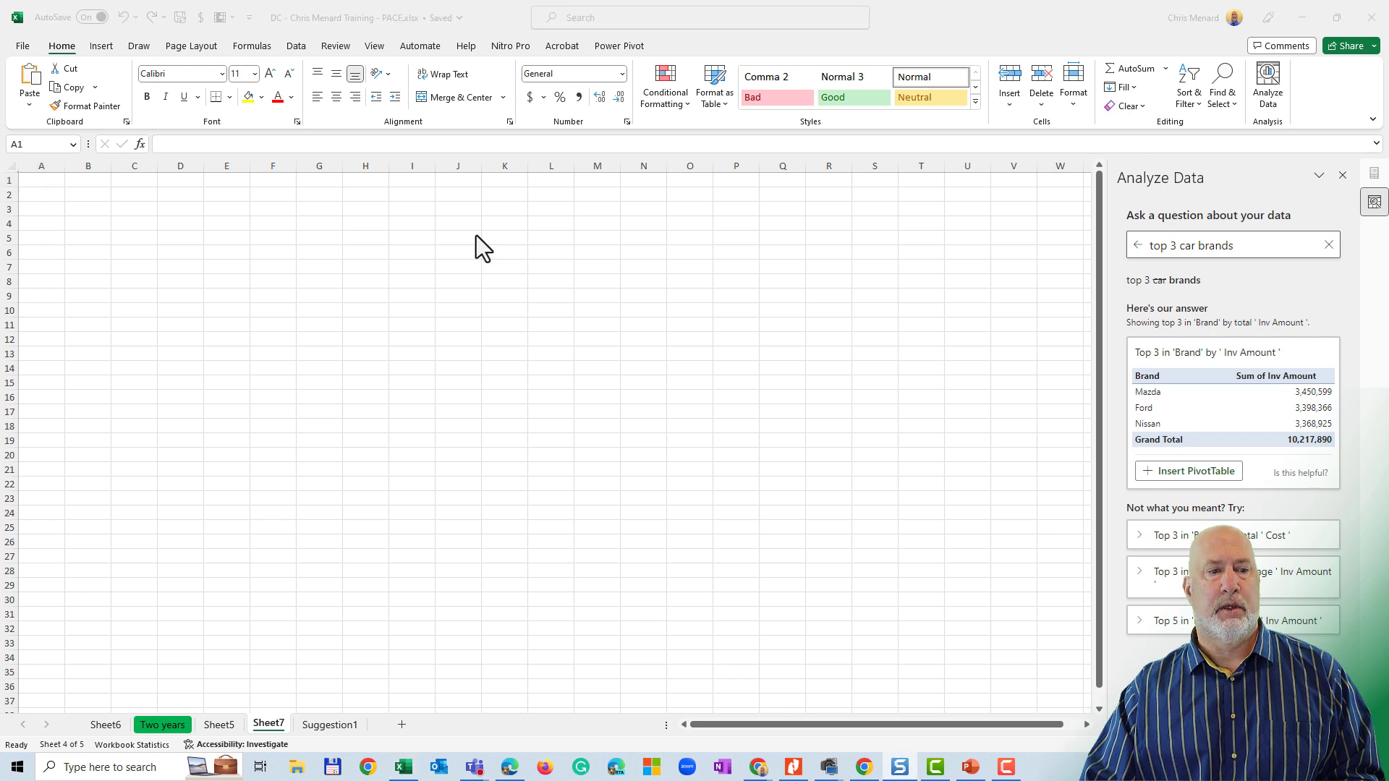
Step: Paste the revenue and income table picture at G2 and move it toward the top-left
click(312, 195)
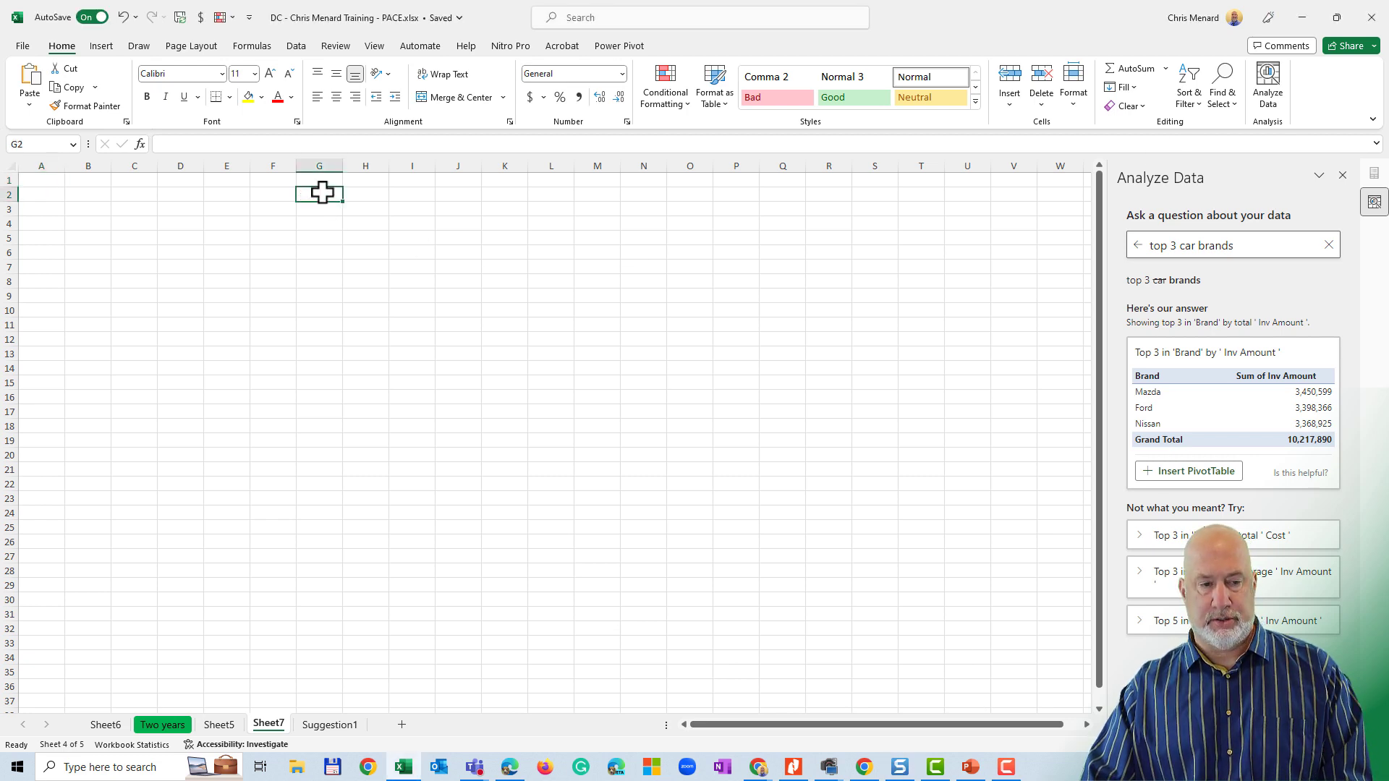
key(ctrl+v)
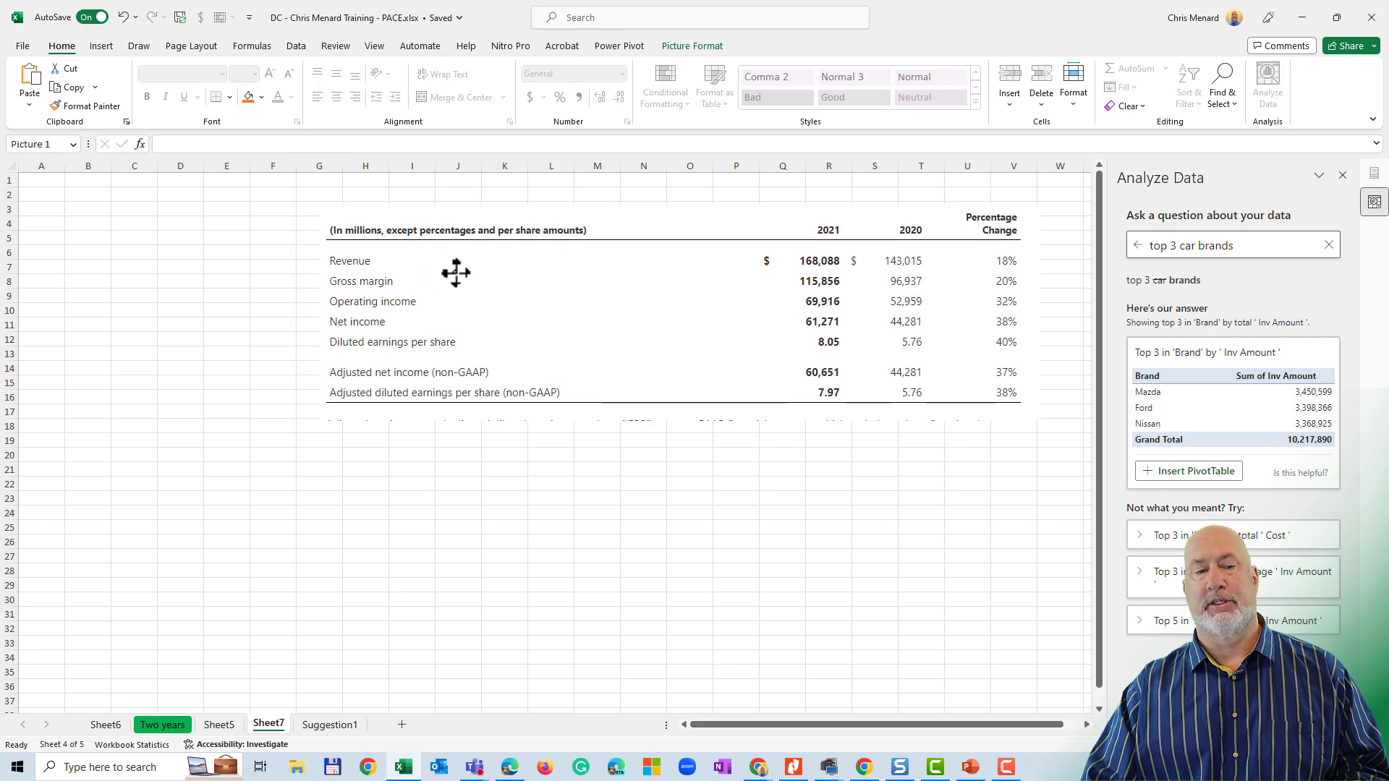
drag(456, 272, 444, 251)
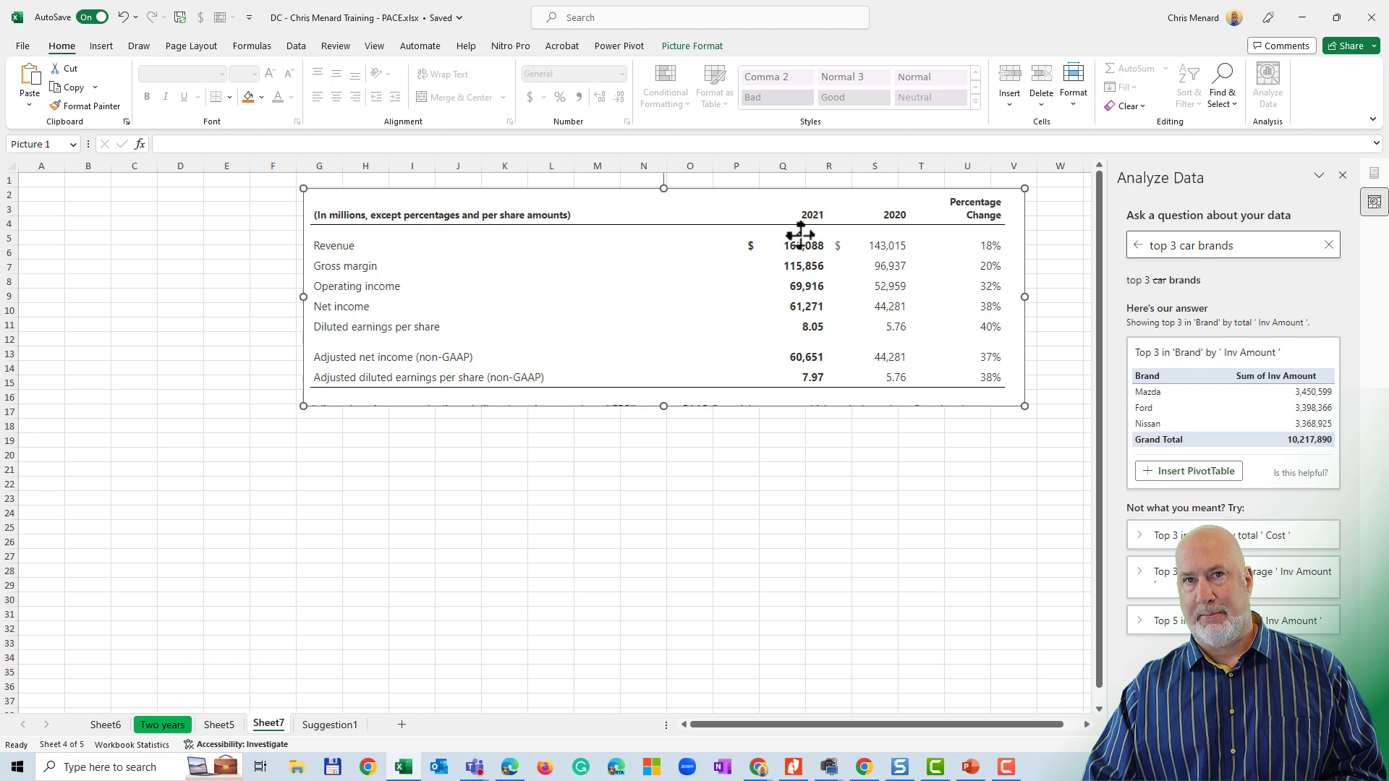
click(52, 179)
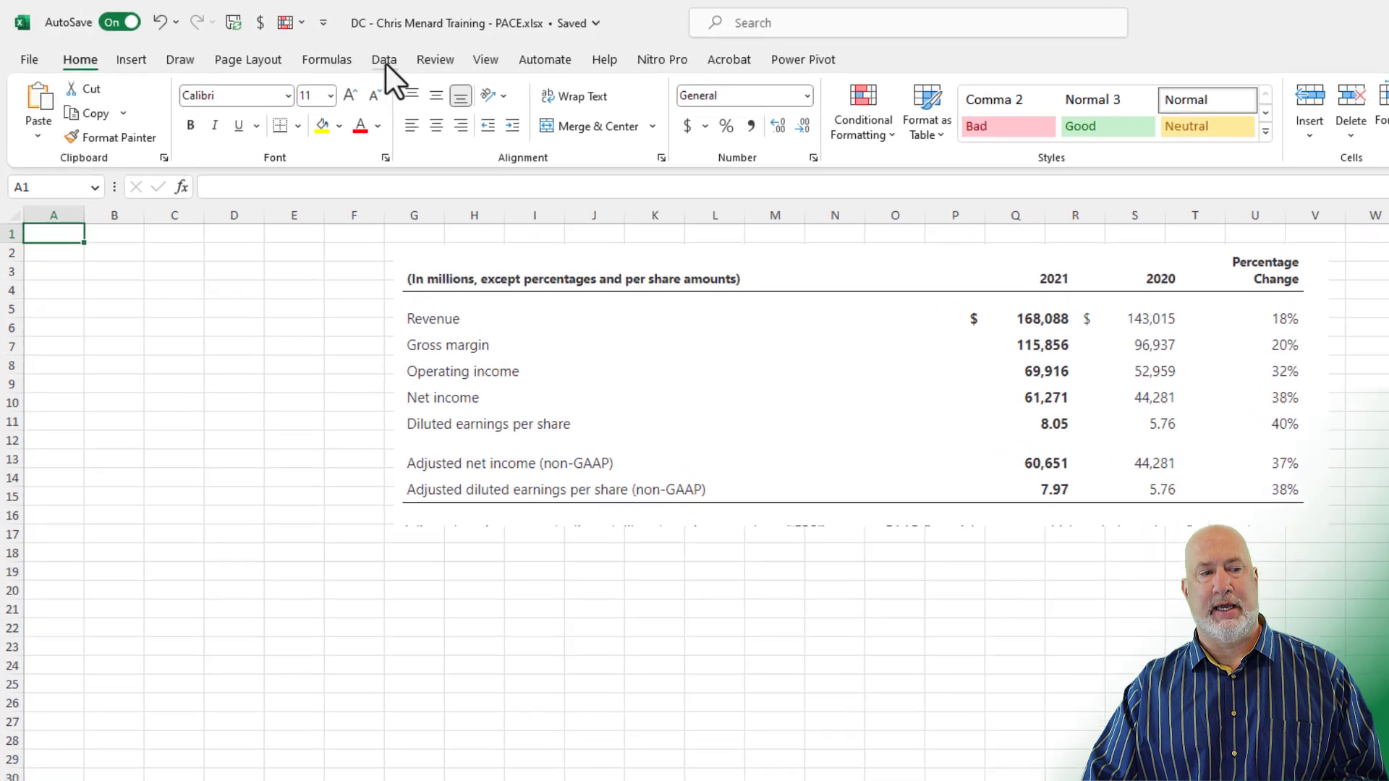
Step: Load the clipboard table picture into Data from Picture
click(385, 63)
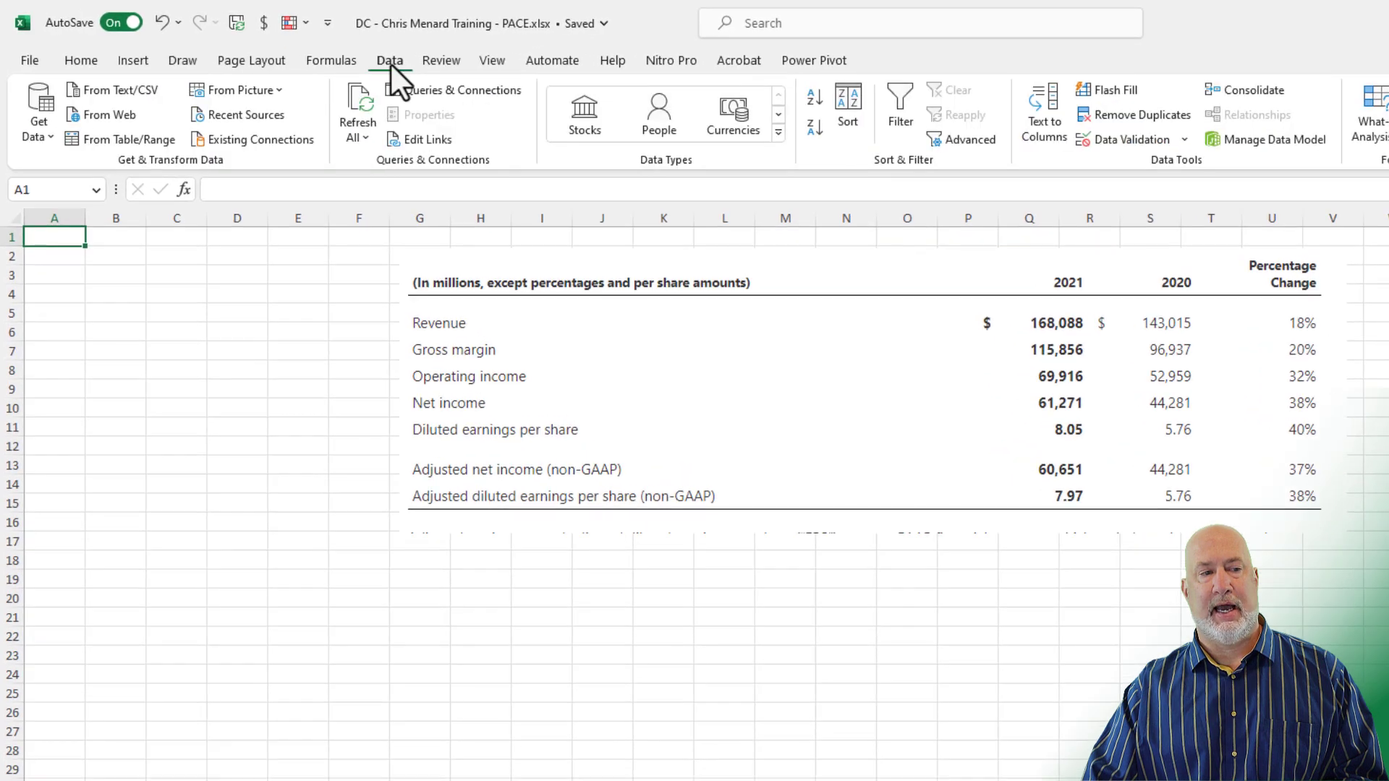
click(258, 97)
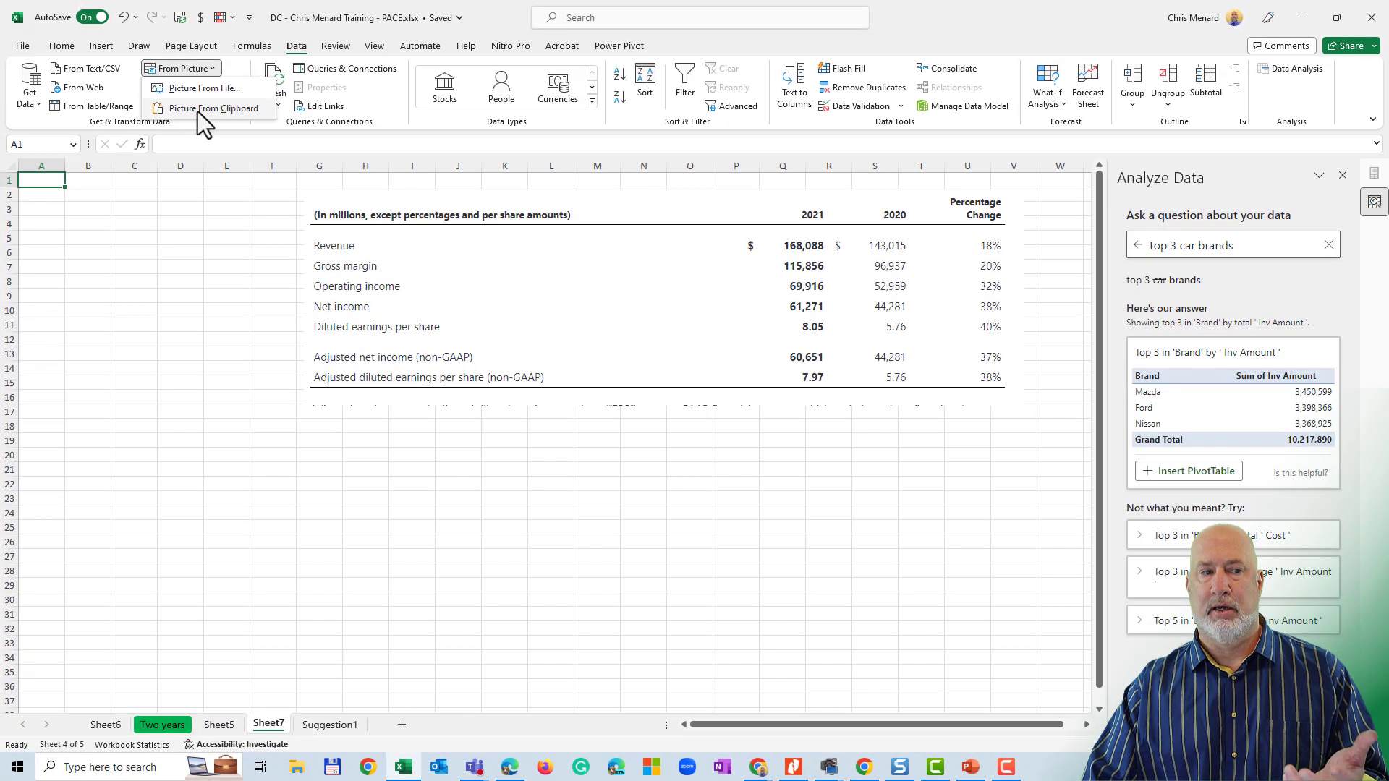
click(198, 111)
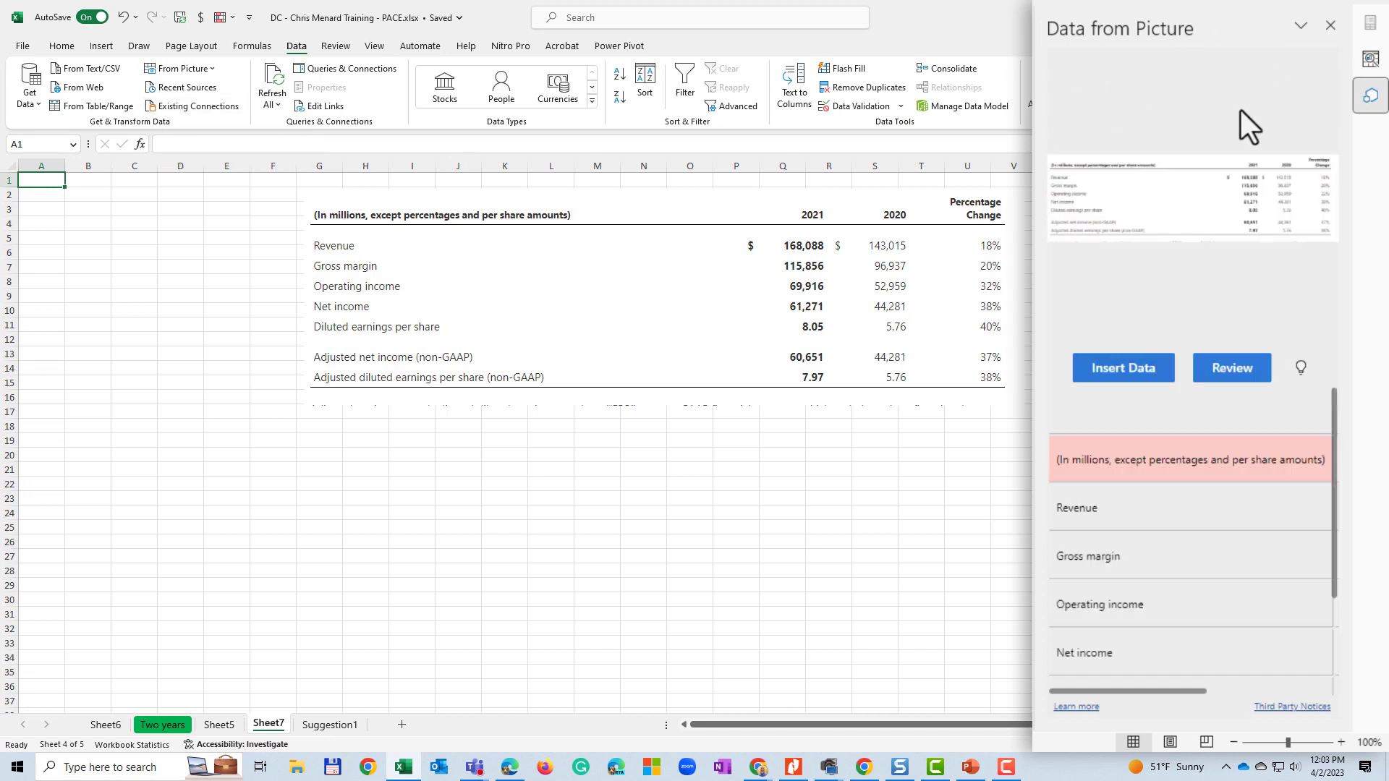
Step: Insert the recognised data into A1:F9 and move the picture below it
click(1124, 373)
click(1131, 501)
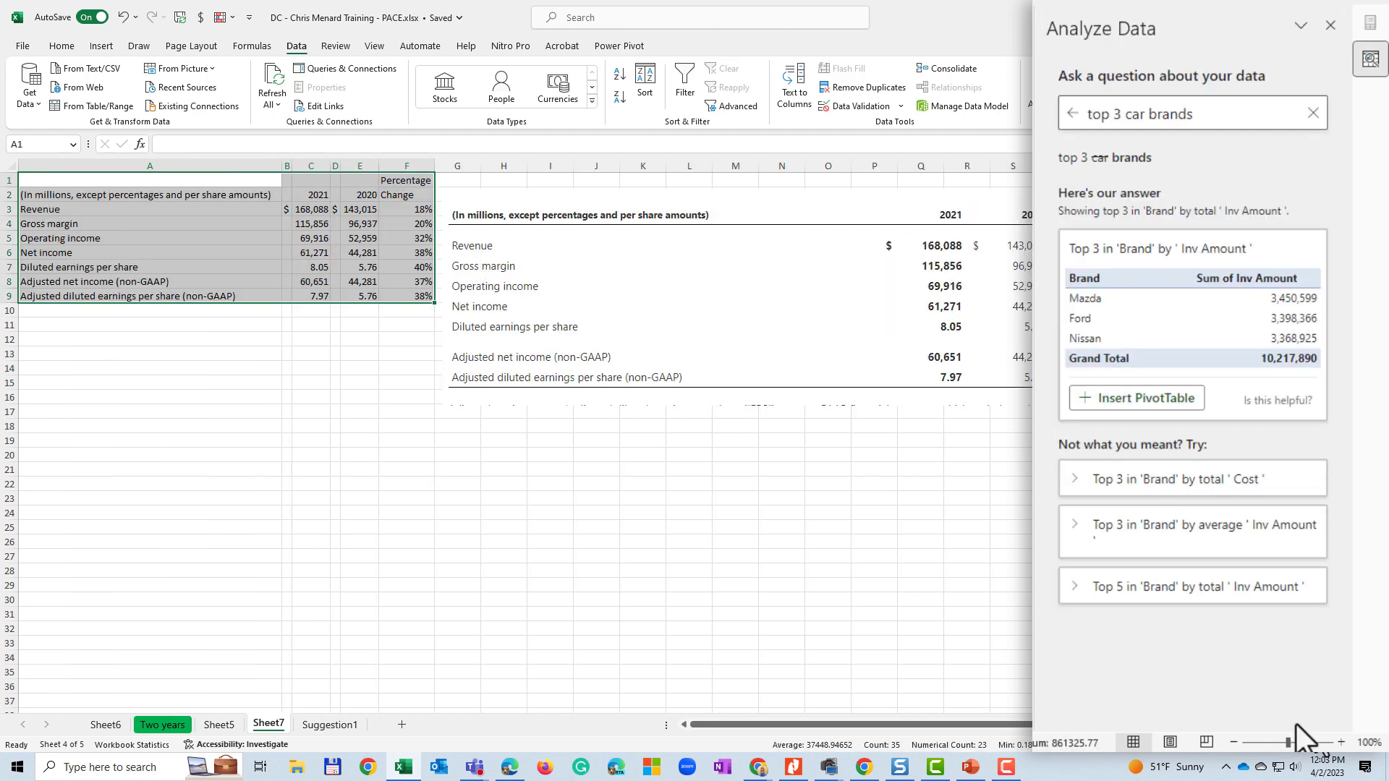
click(1343, 743)
drag(848, 441, 289, 604)
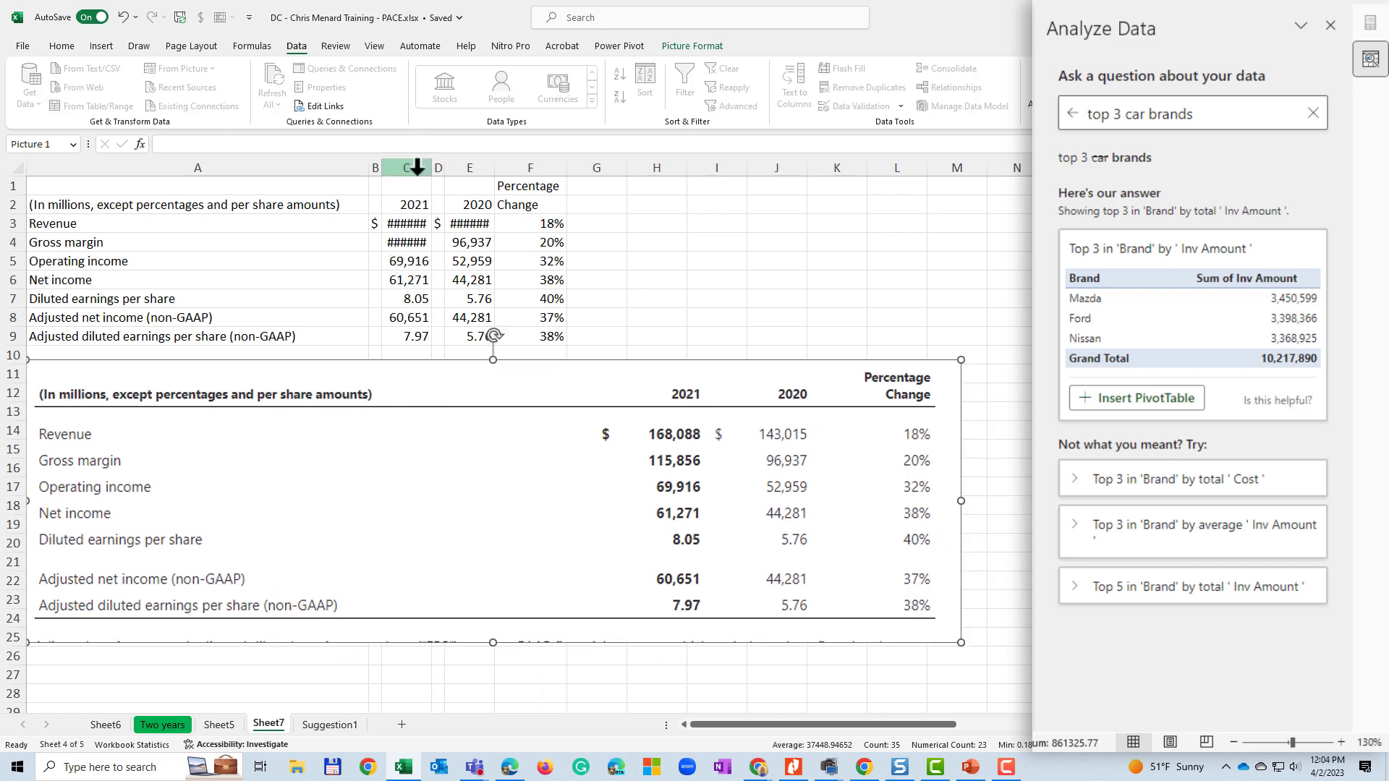
Step: AutoFit columns C to E and shrink the table picture
drag(406, 167, 502, 167)
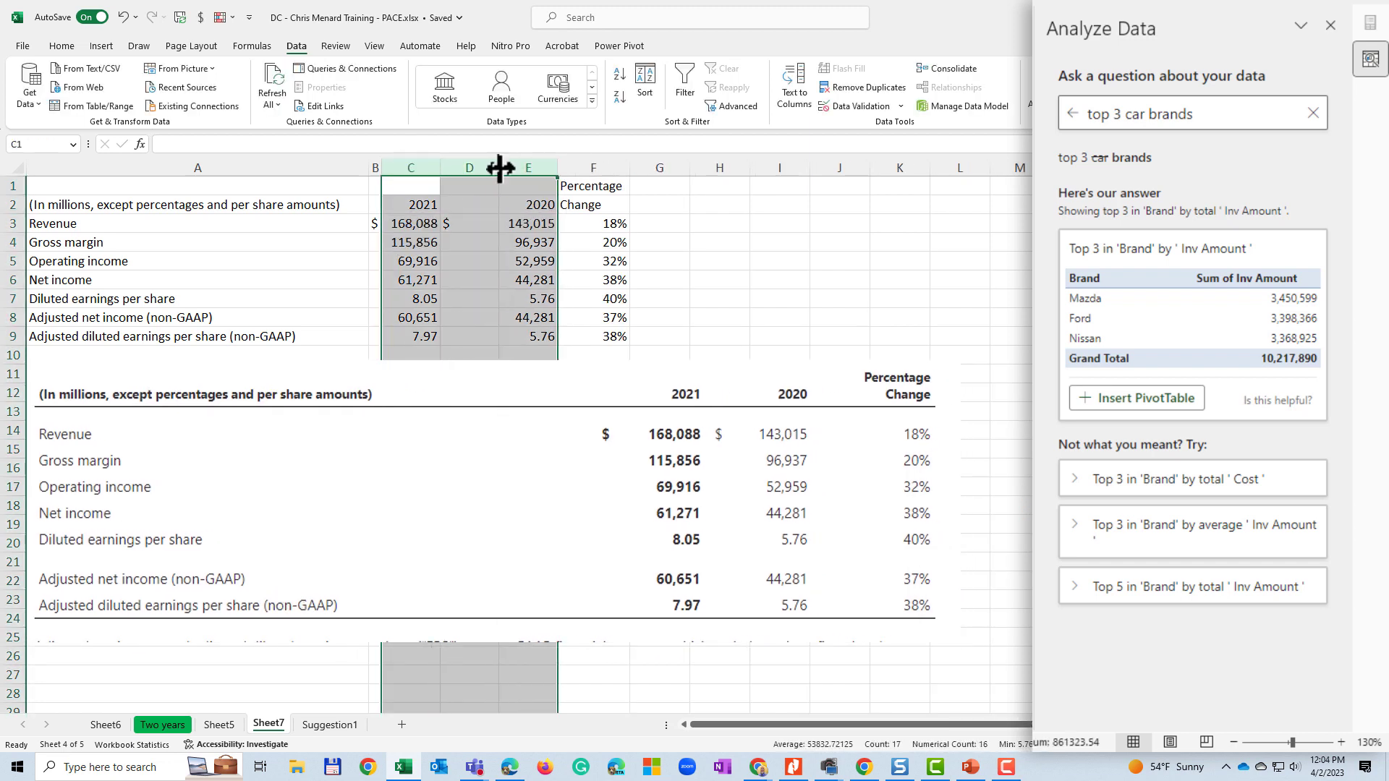
click(489, 205)
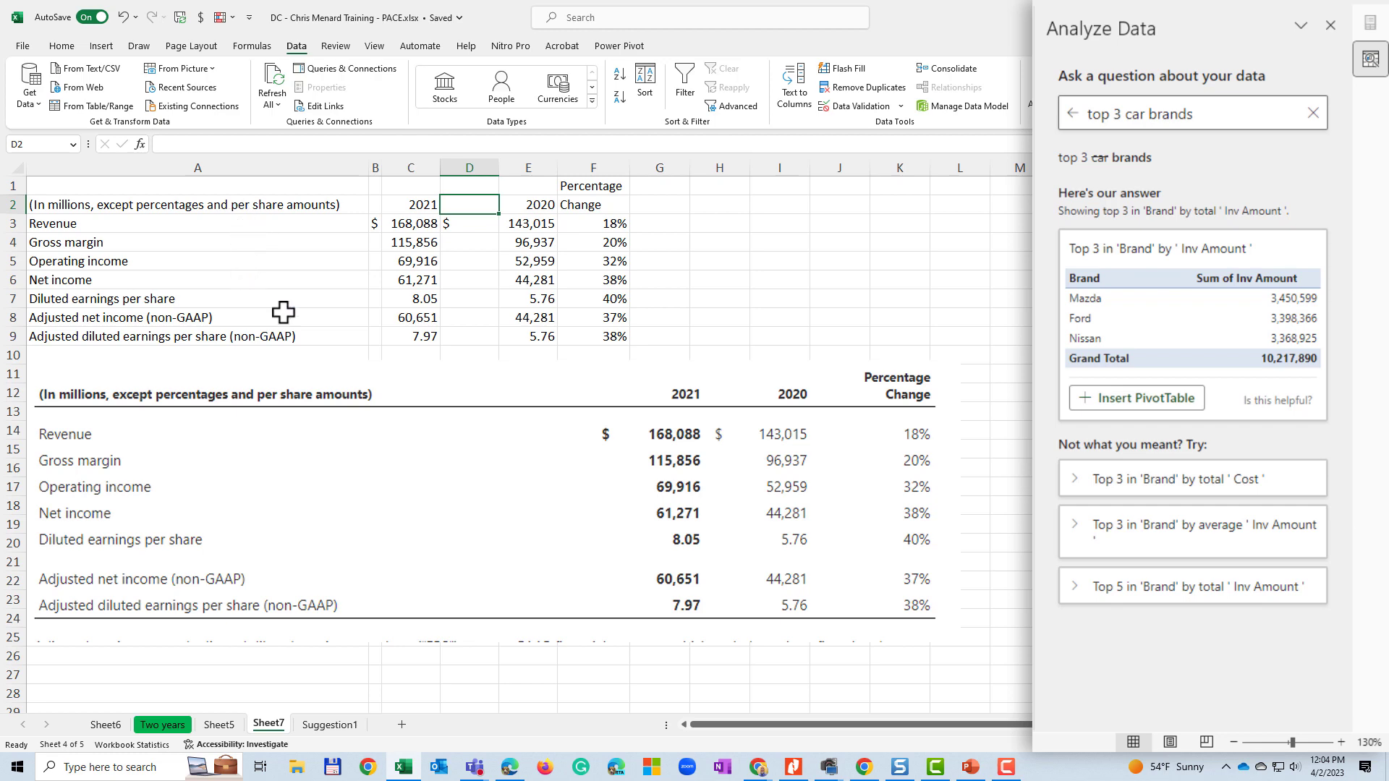
click(910, 467)
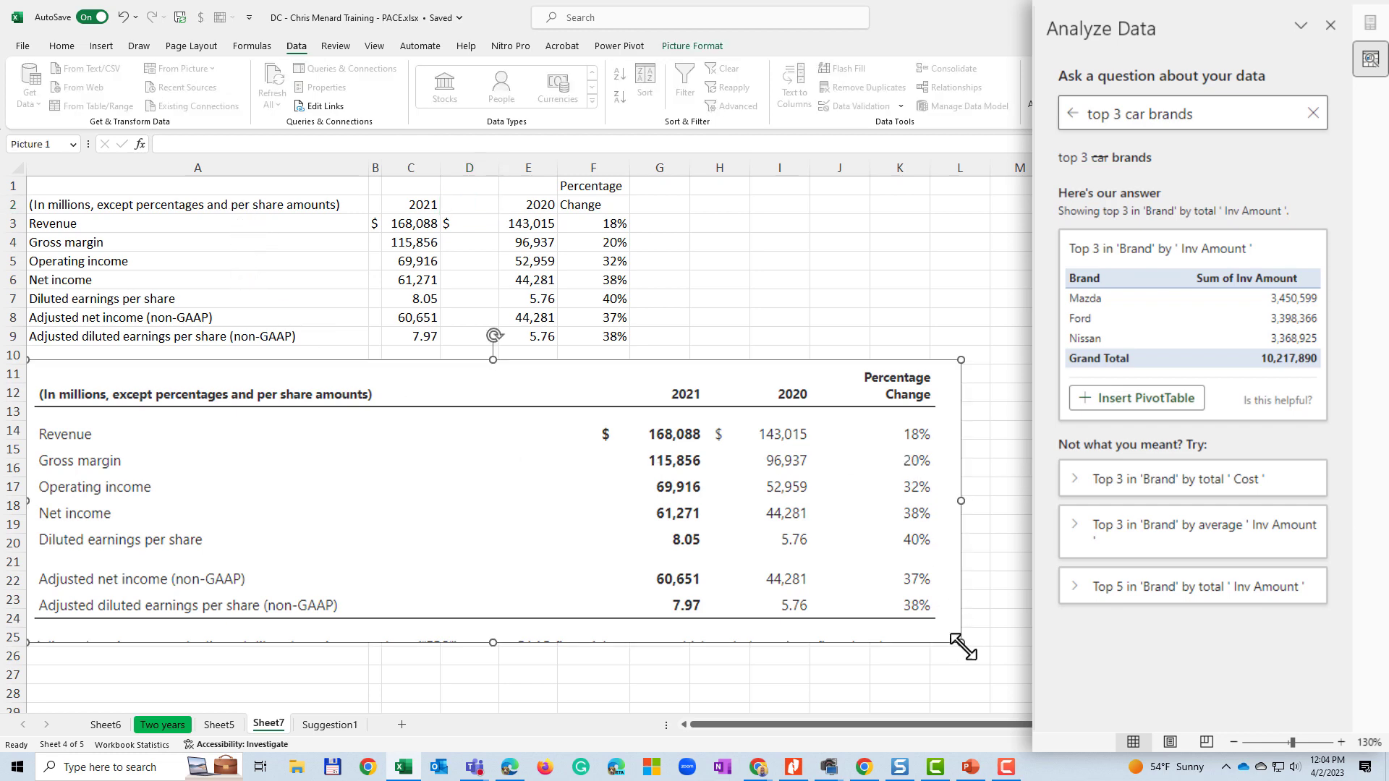
drag(962, 646, 711, 565)
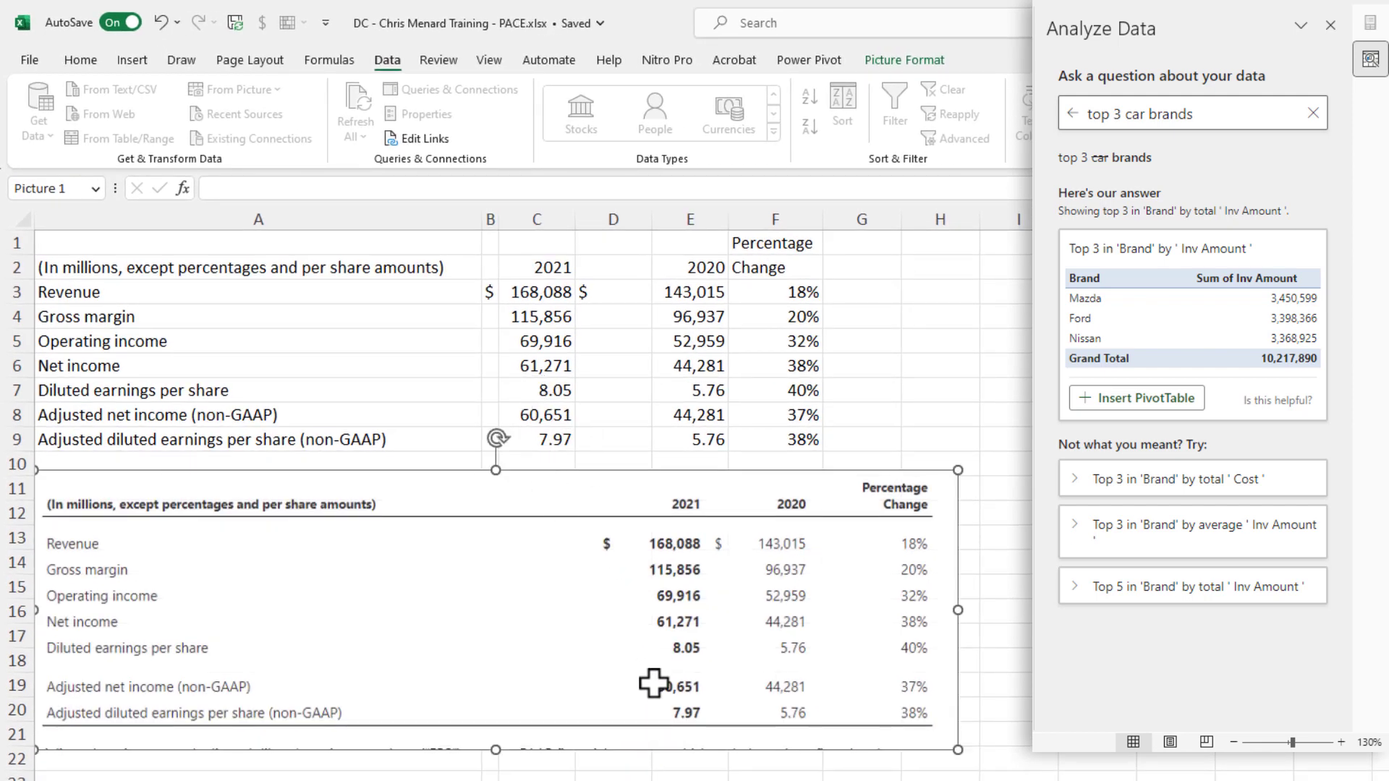
Step: Check the converted 2020 figures in E3:E5 and the percentage in F3
click(684, 315)
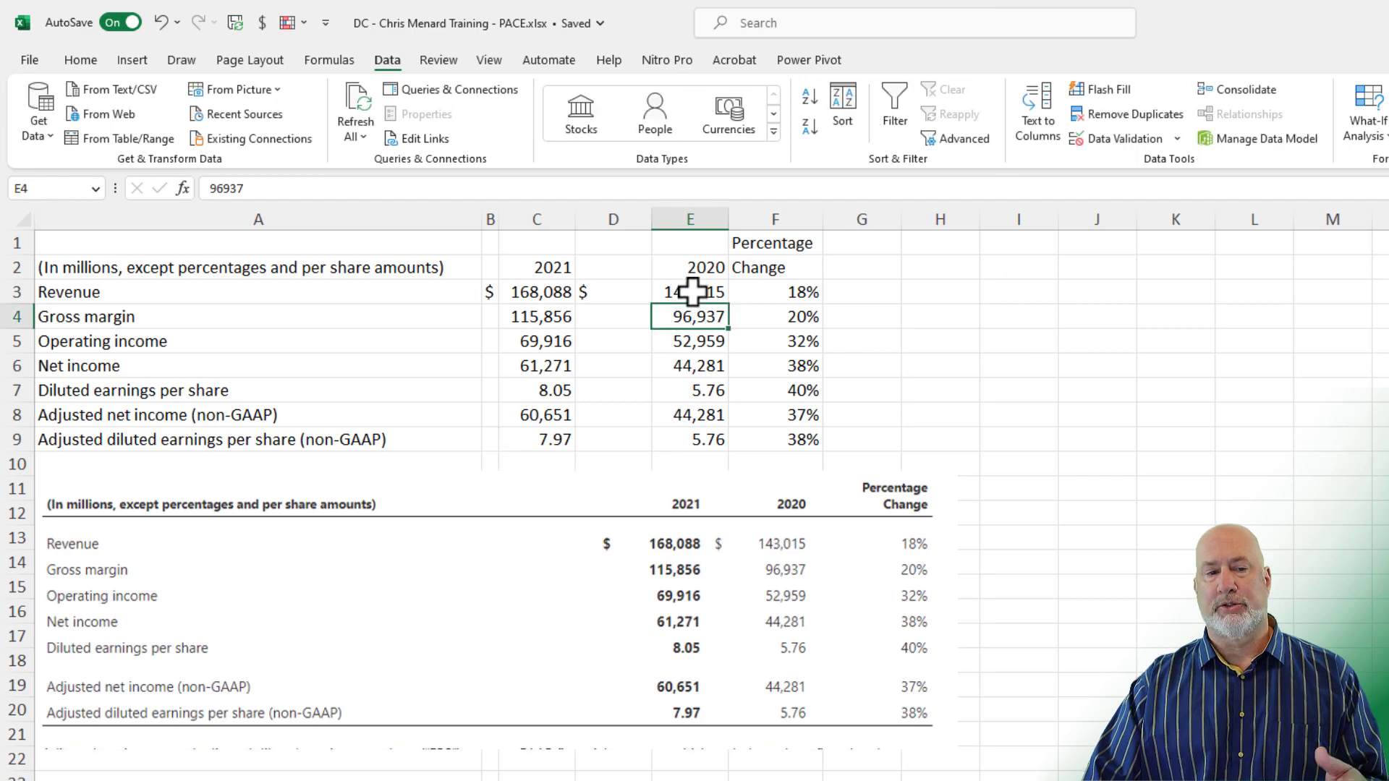
drag(692, 292, 708, 343)
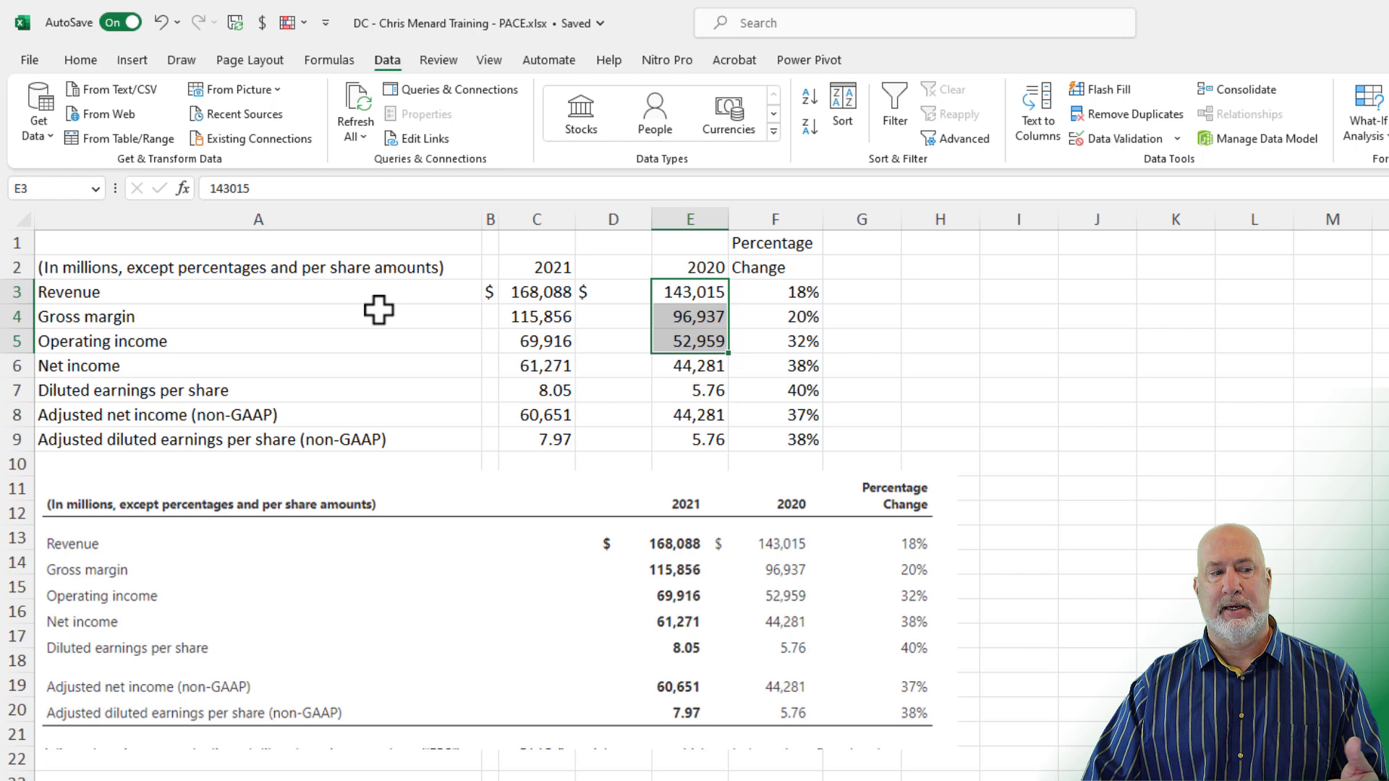
click(767, 292)
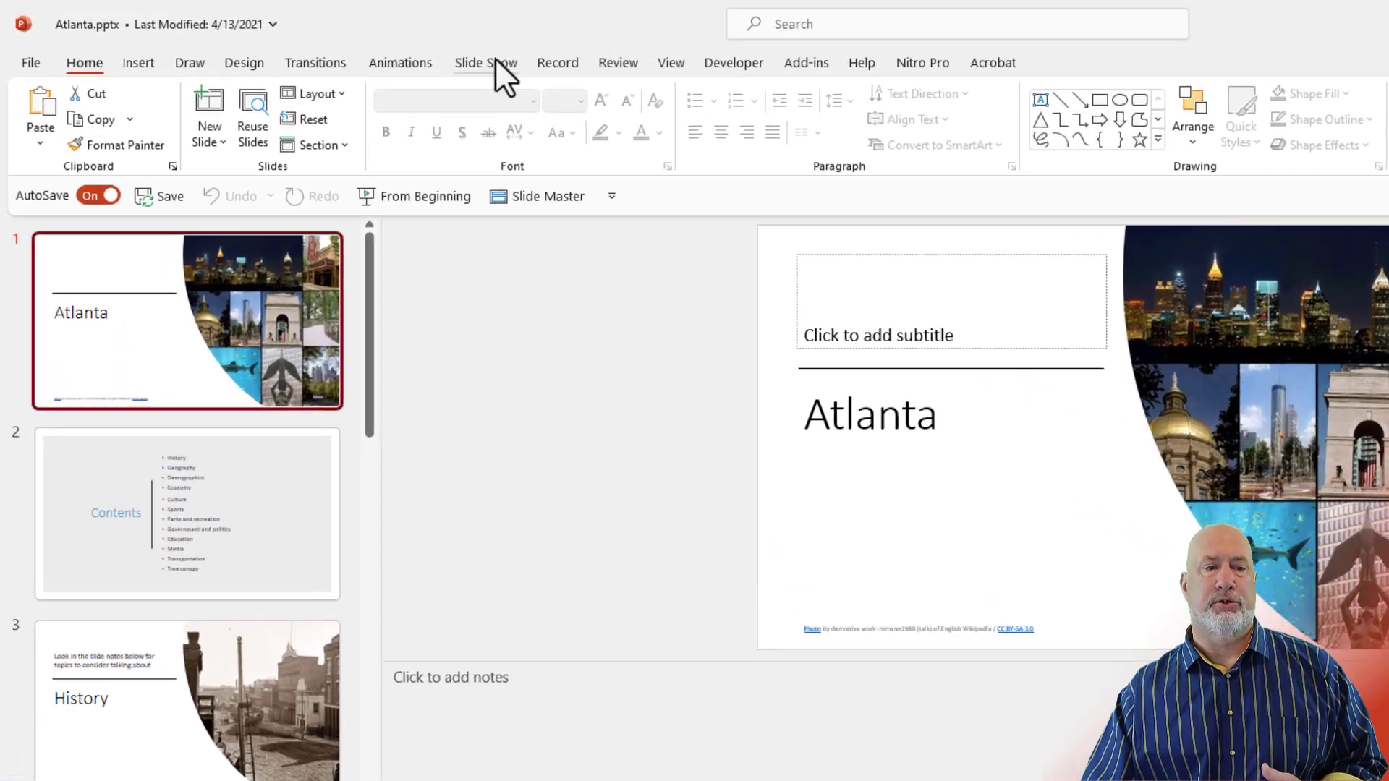
Step: Rehearse the Atlanta title slide with Coach and close the Rehearsal Report
click(359, 45)
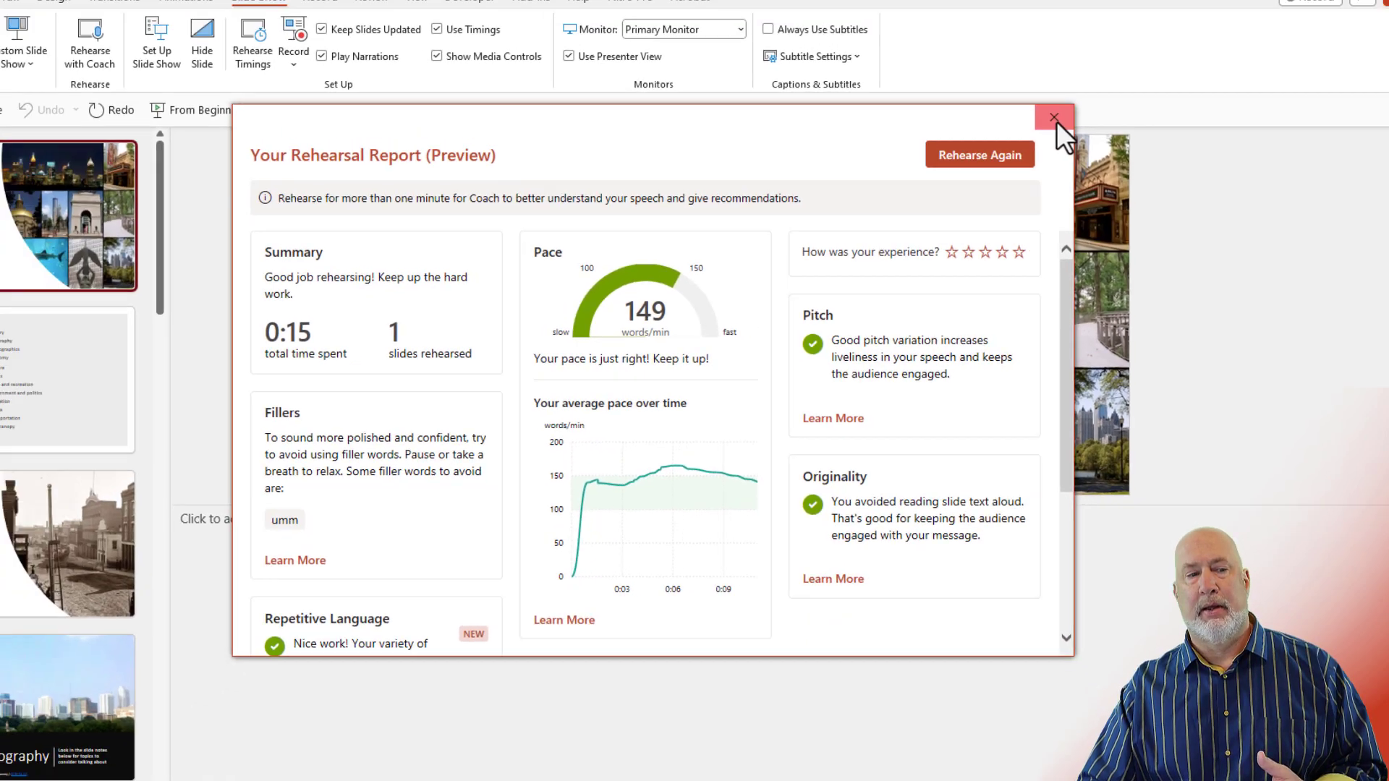
click(1055, 125)
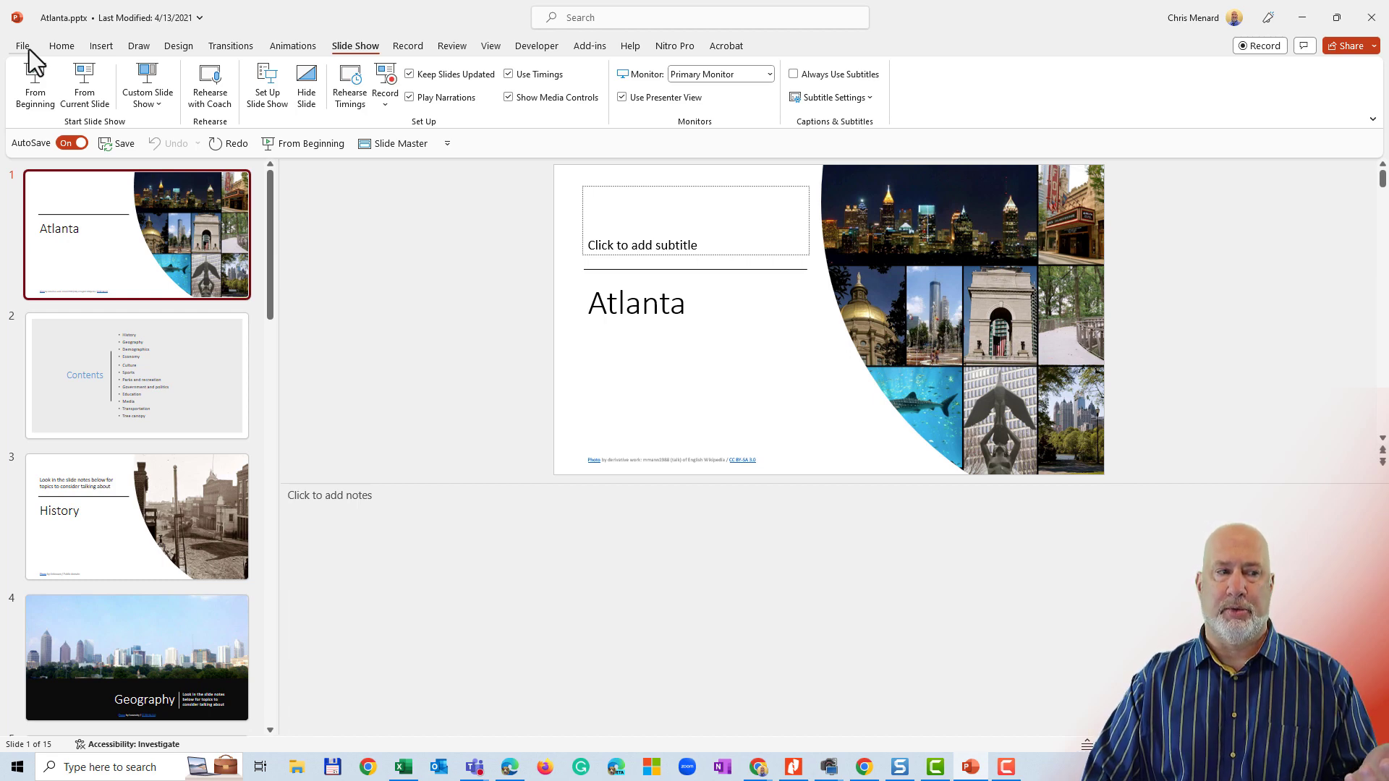
Step: Start a new QuickStarter outline from File > New
click(30, 49)
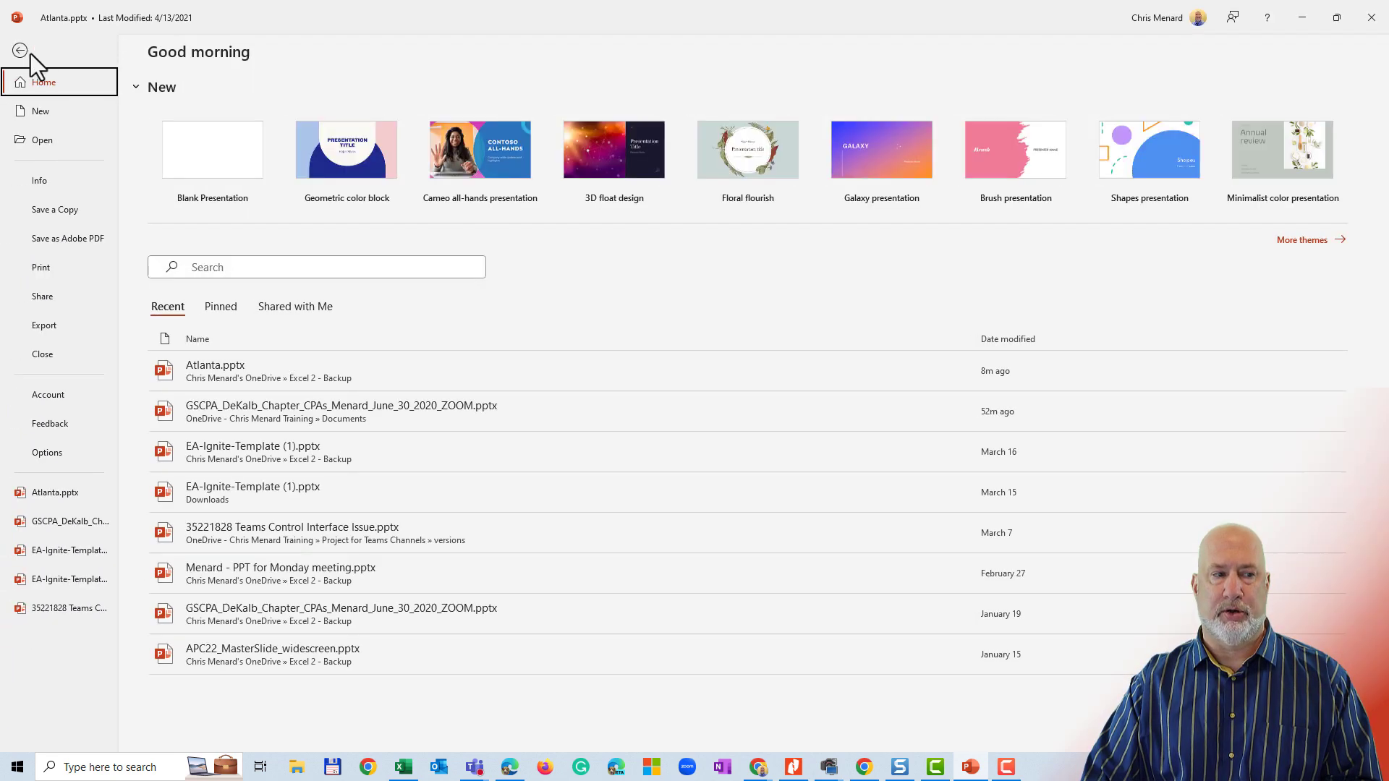
click(54, 114)
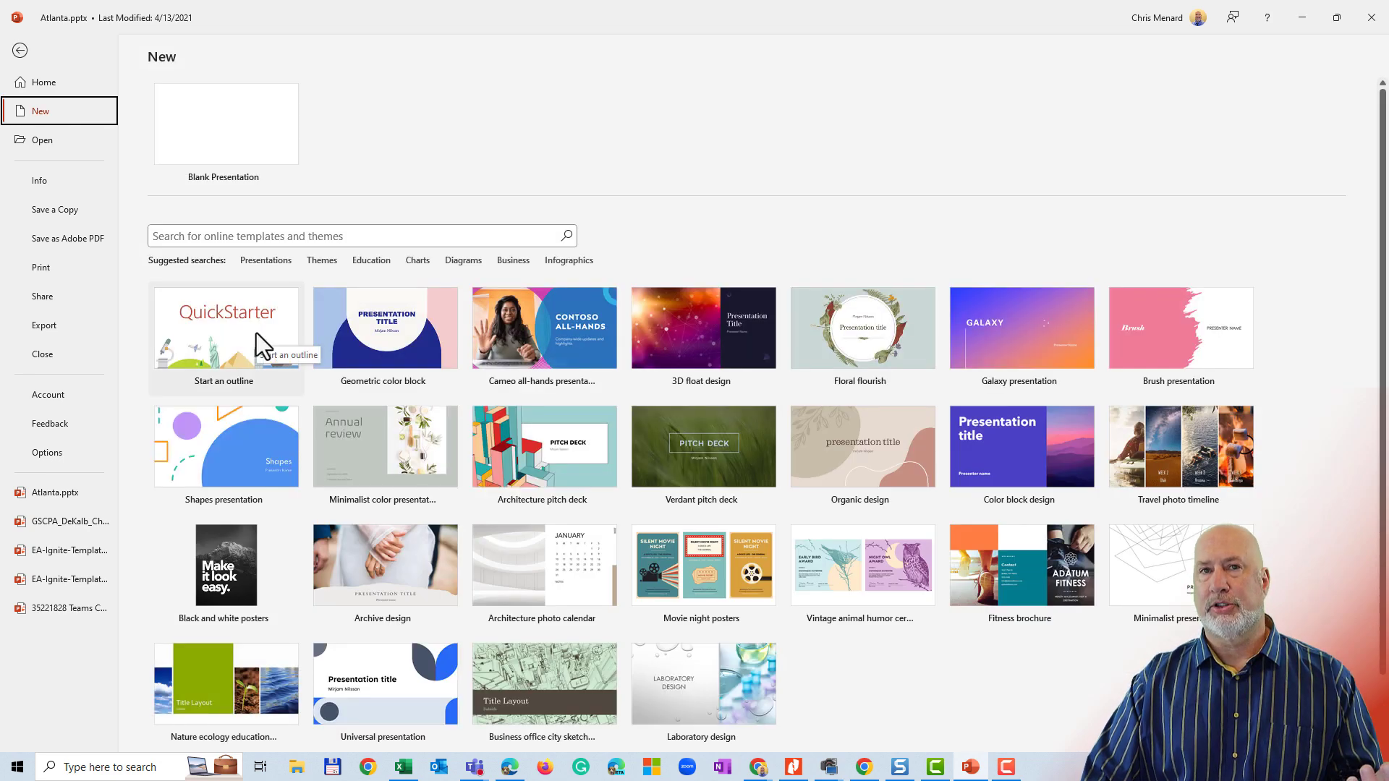
click(256, 333)
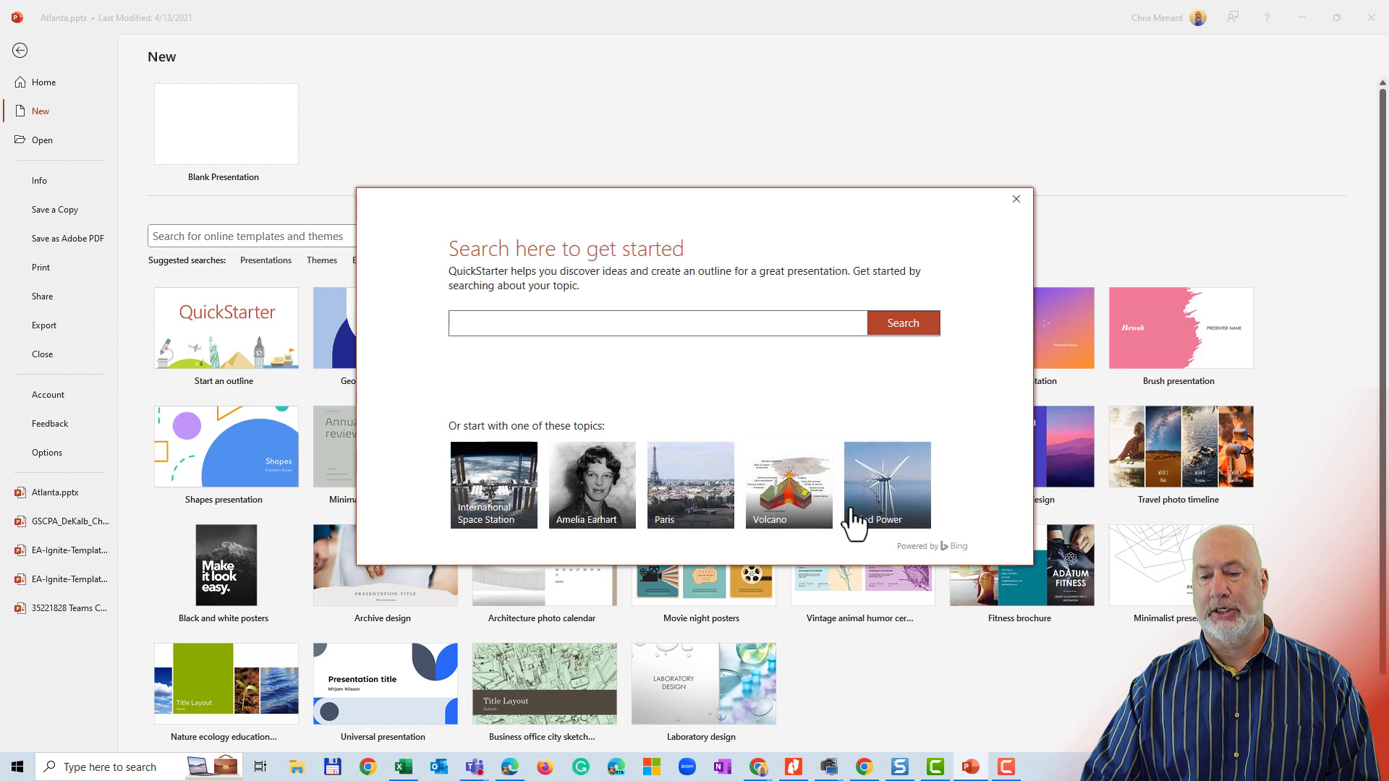
click(519, 325)
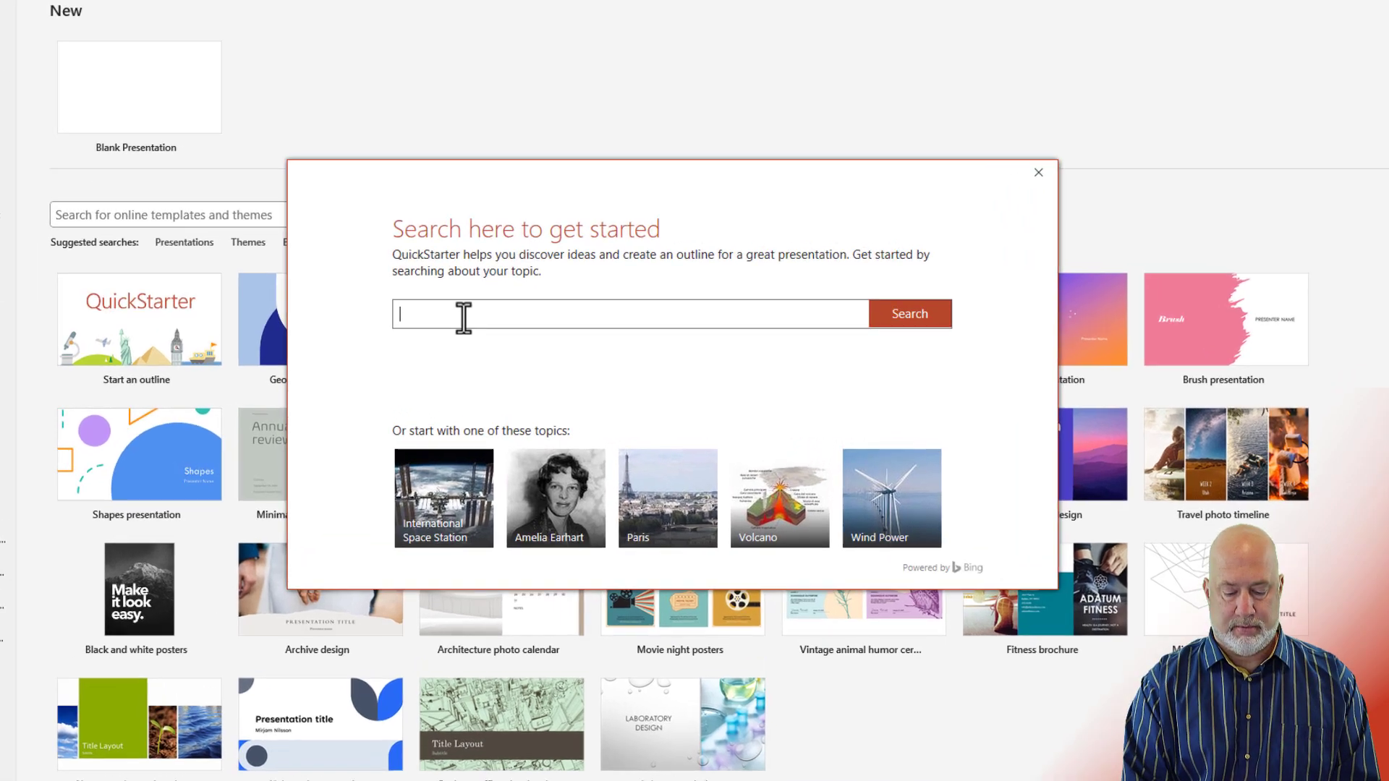
text(roman empire)
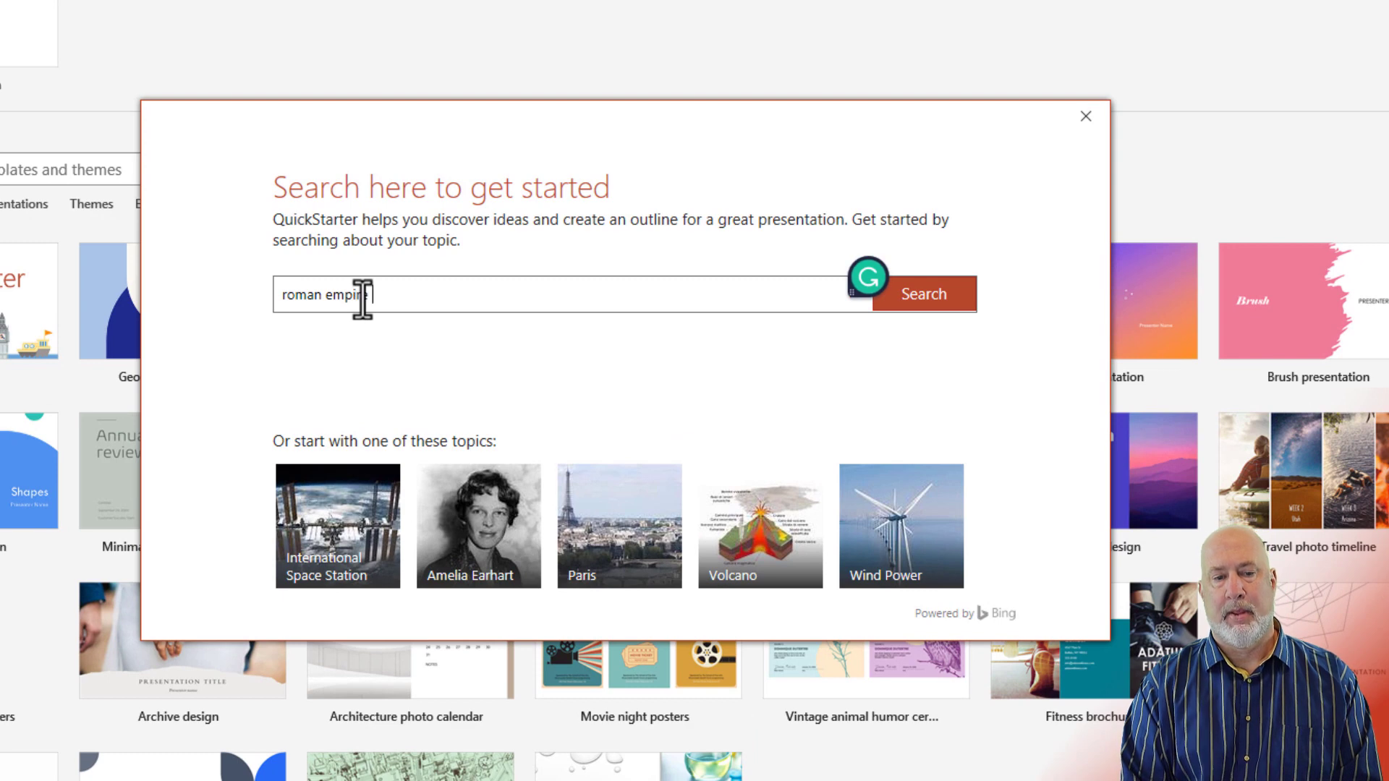
Step: Search 'roman empire', keep all History of the Roman Empire slides, and use the third theme
key(Return)
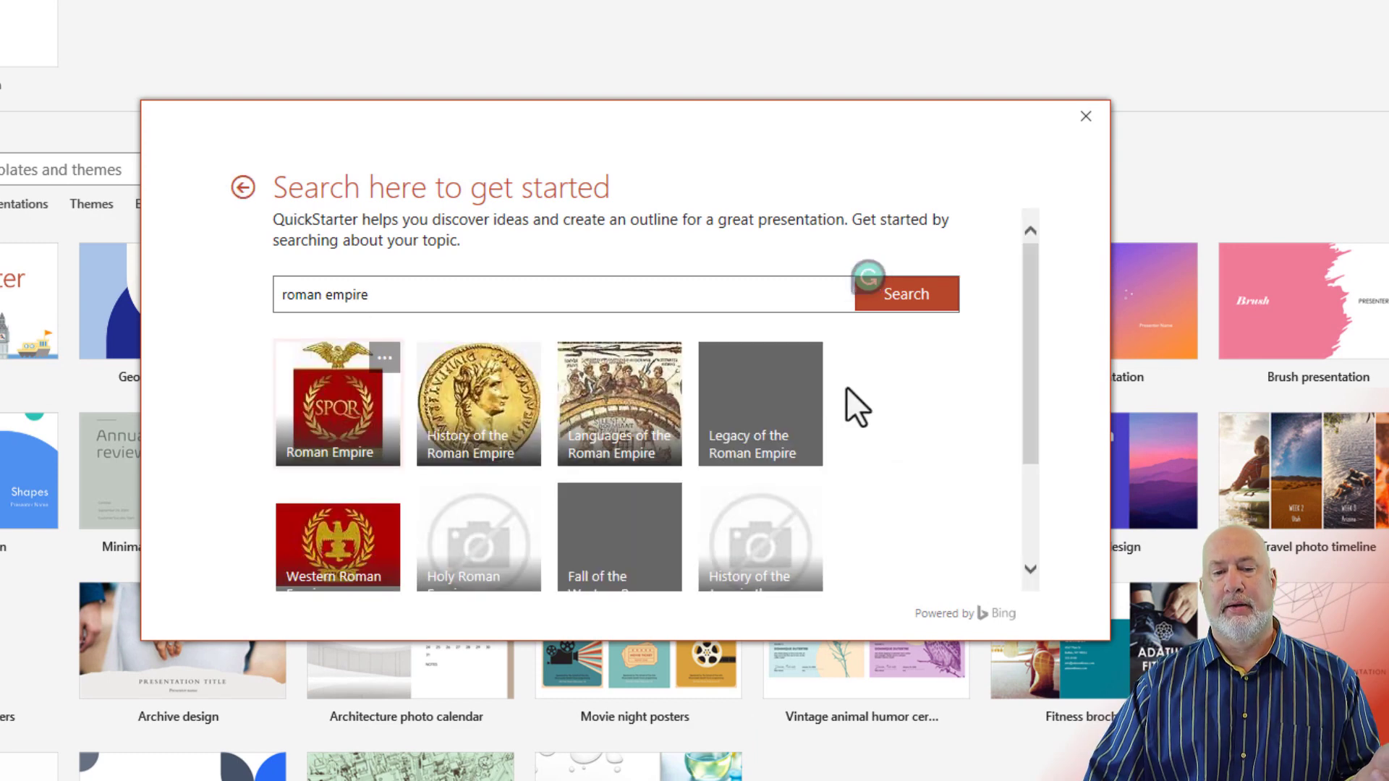
click(493, 436)
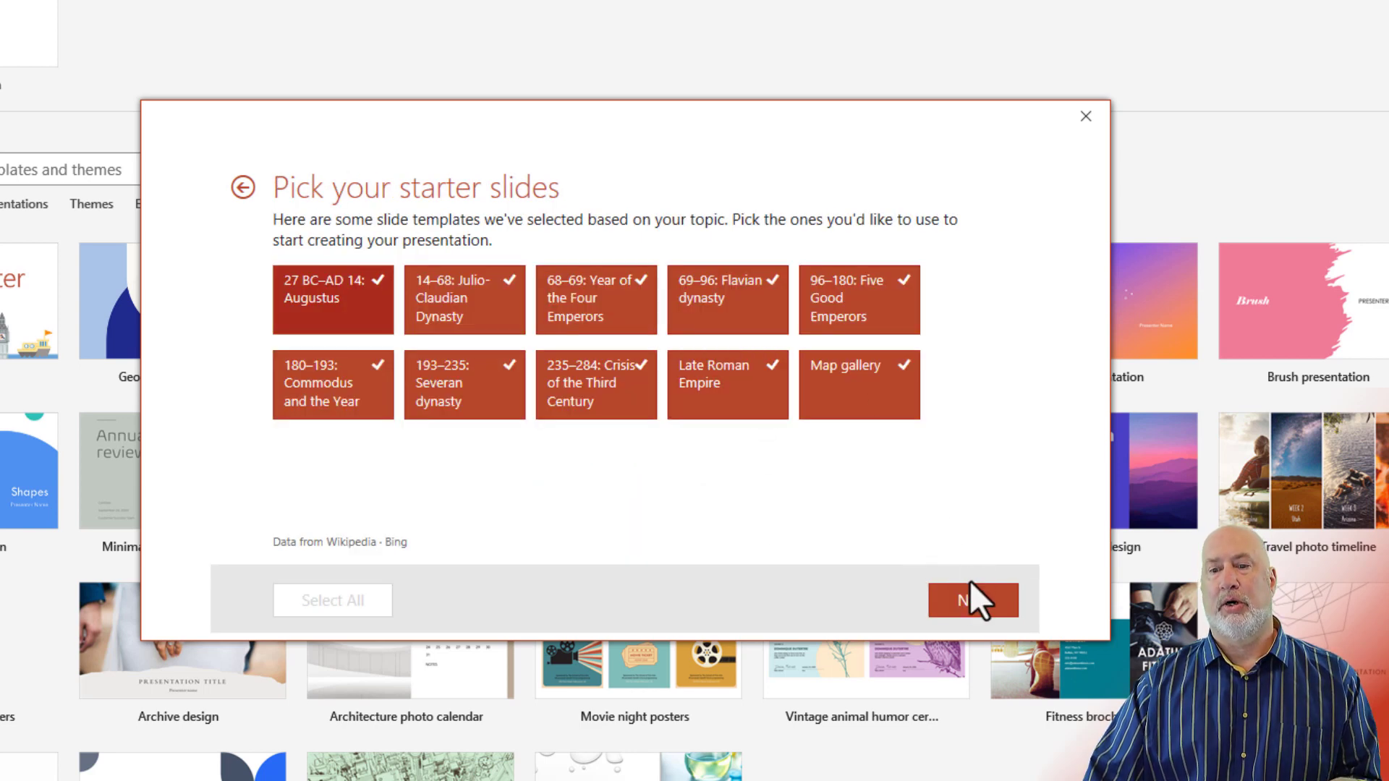
click(970, 603)
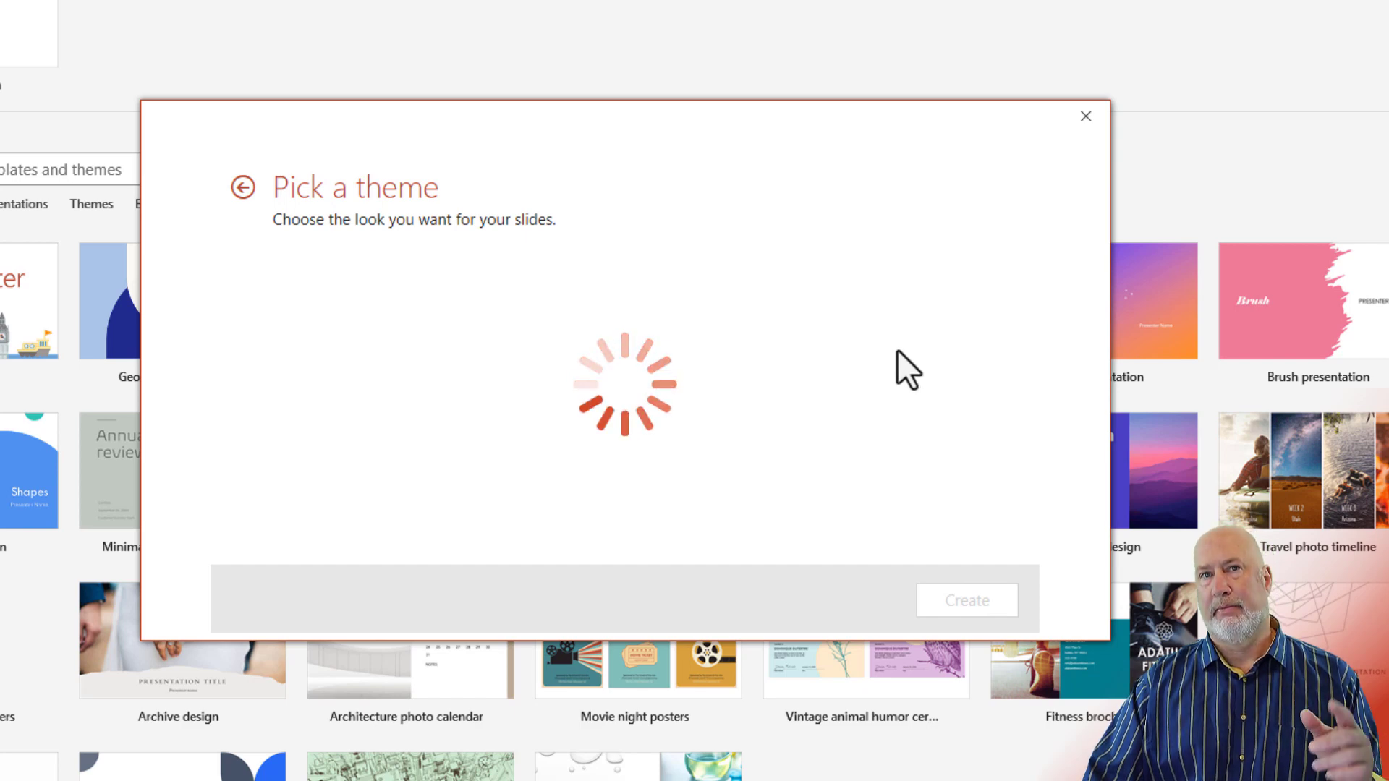
click(777, 367)
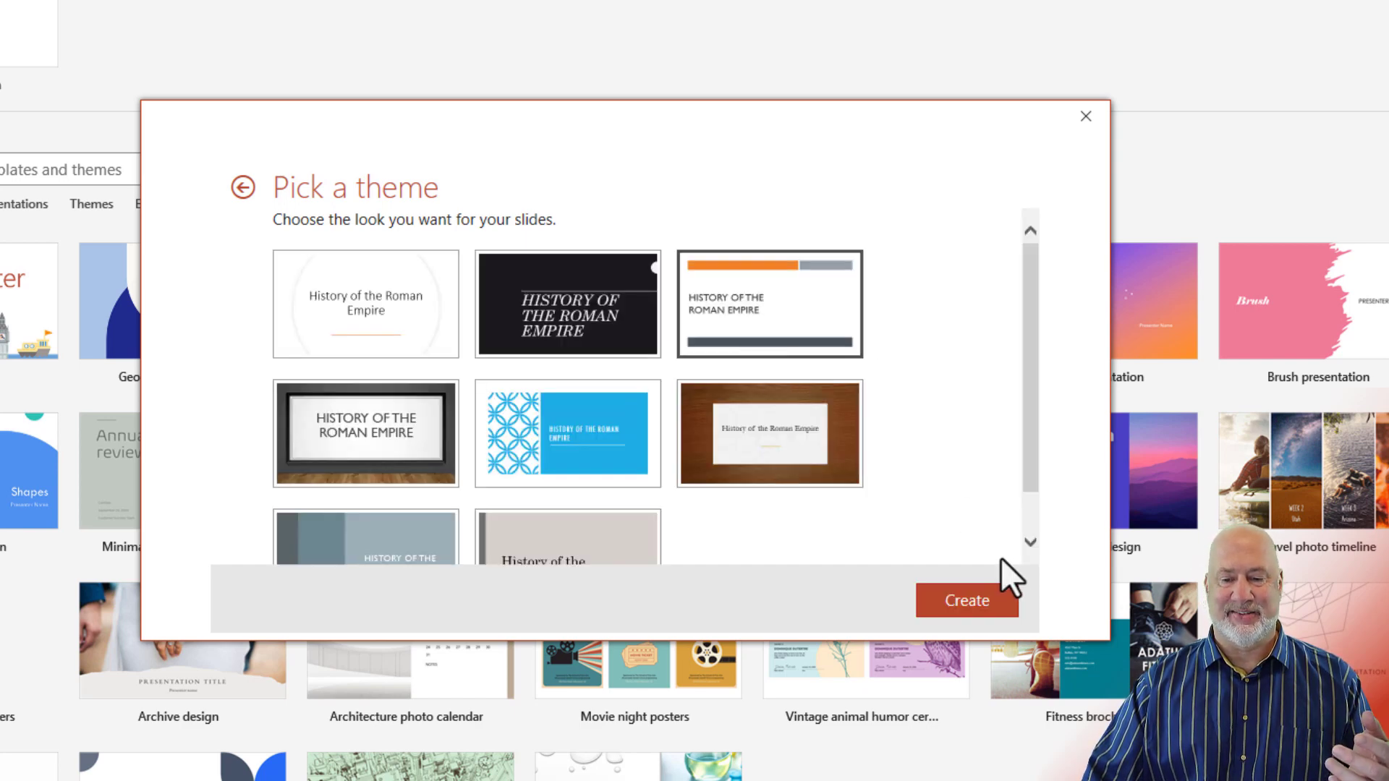
click(992, 608)
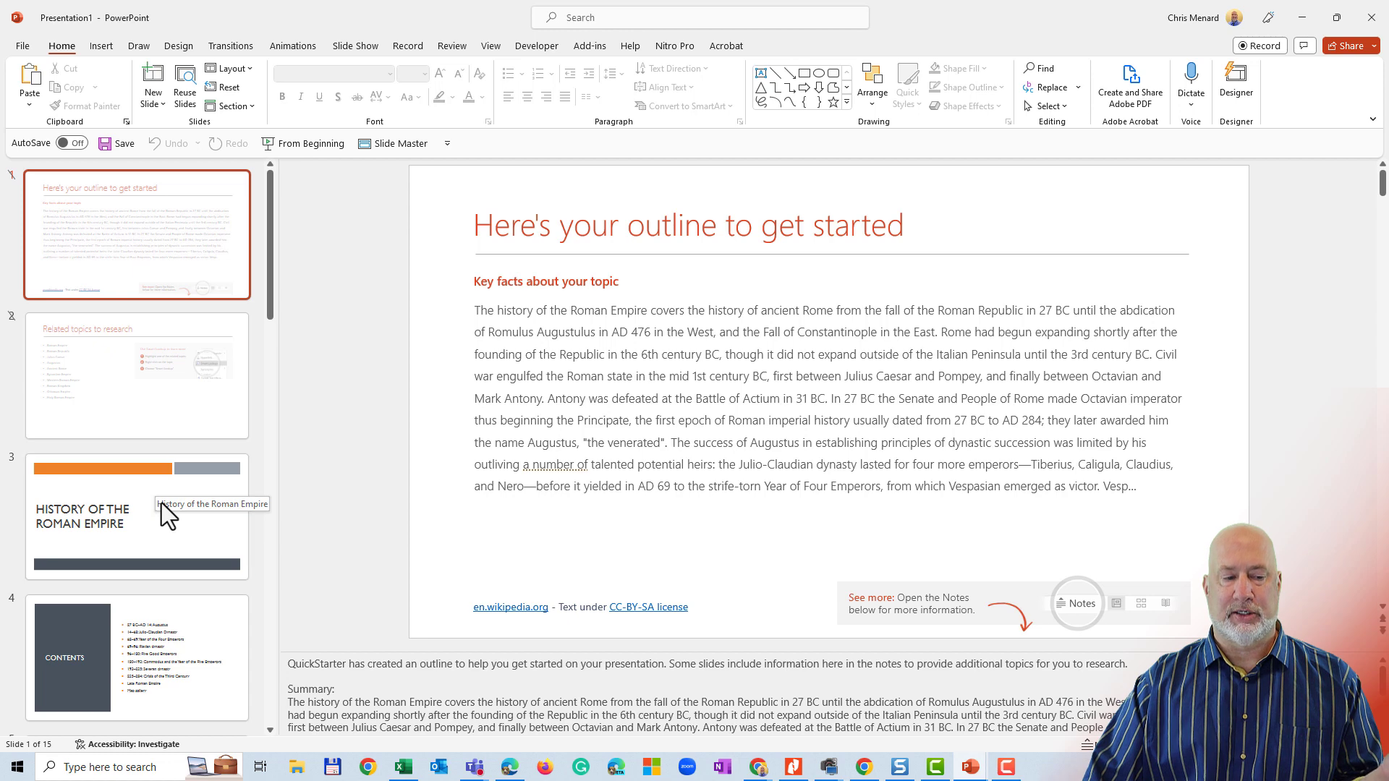
Step: Select the slide 4 thumbnail to view the Contents slide
click(168, 630)
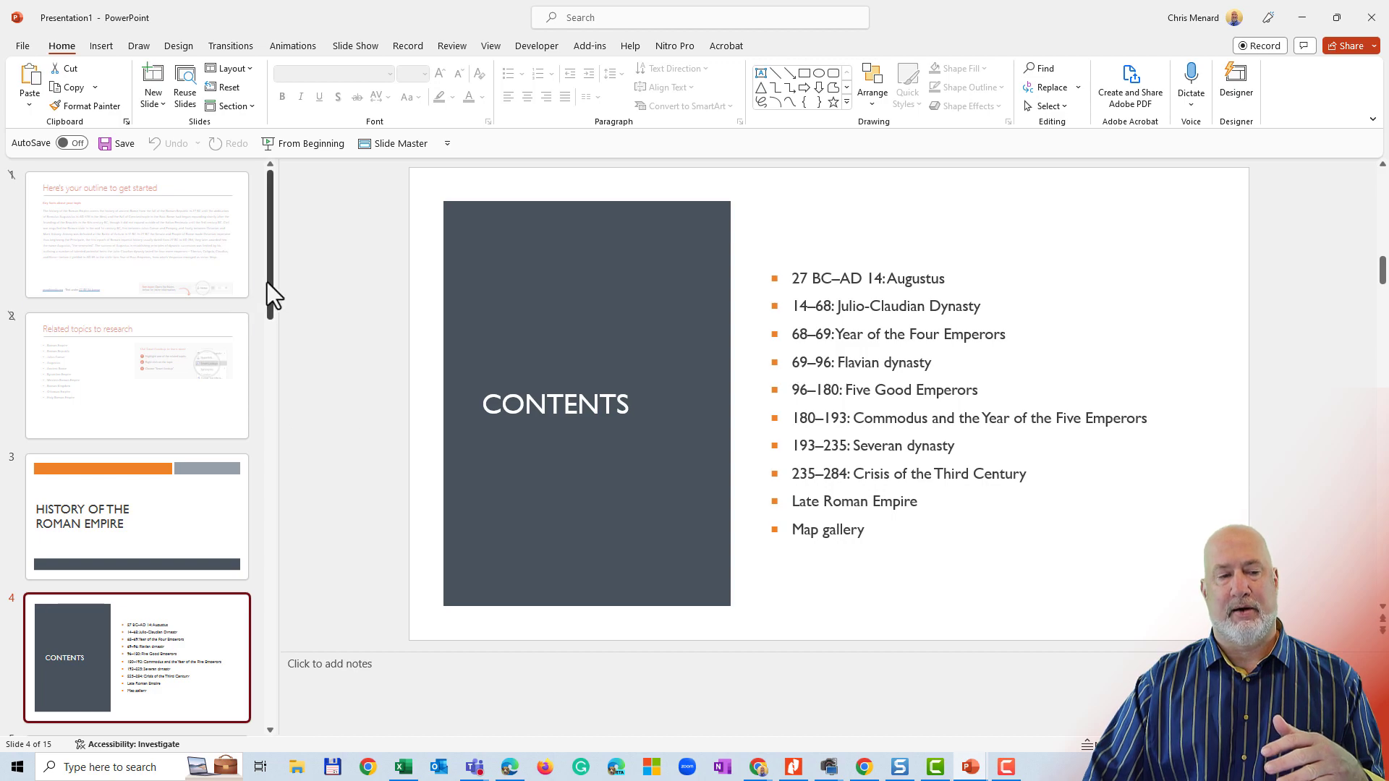
drag(270, 285, 281, 433)
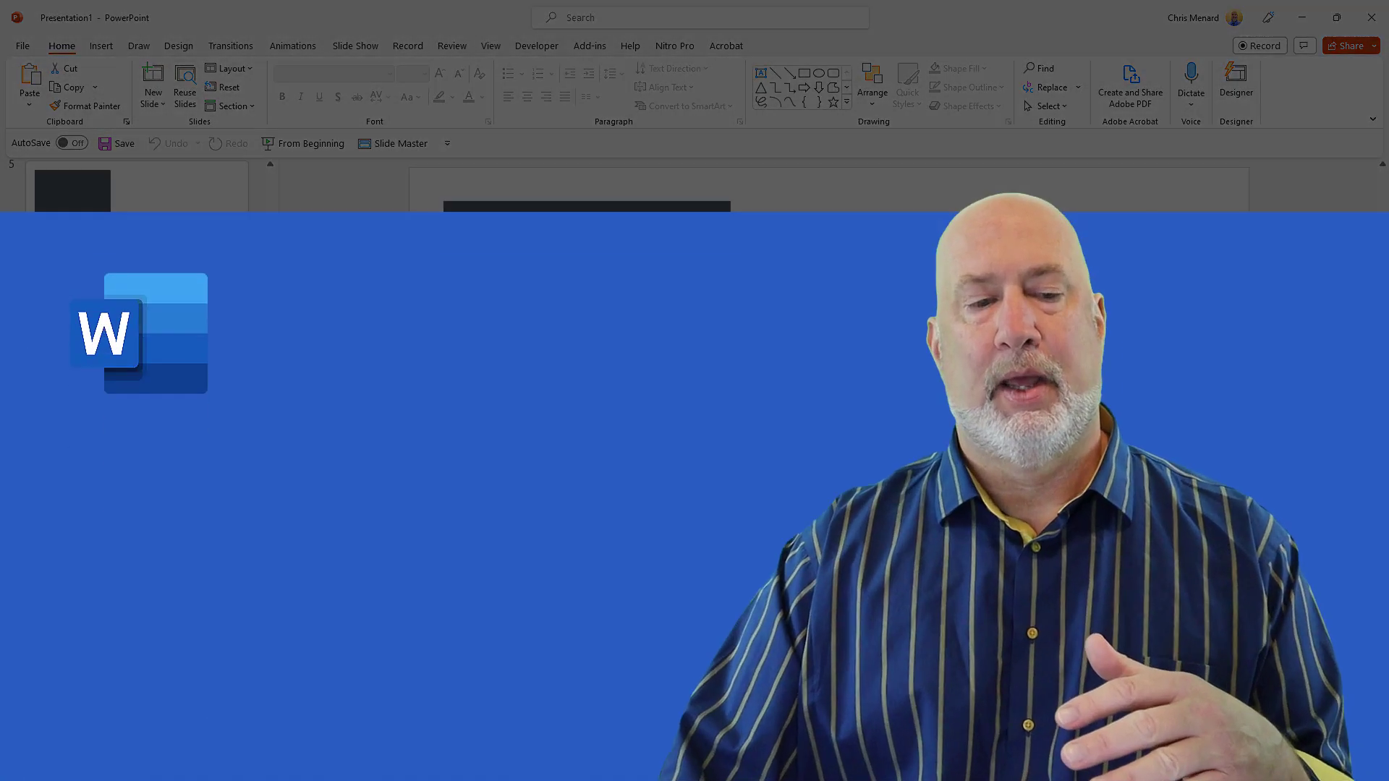